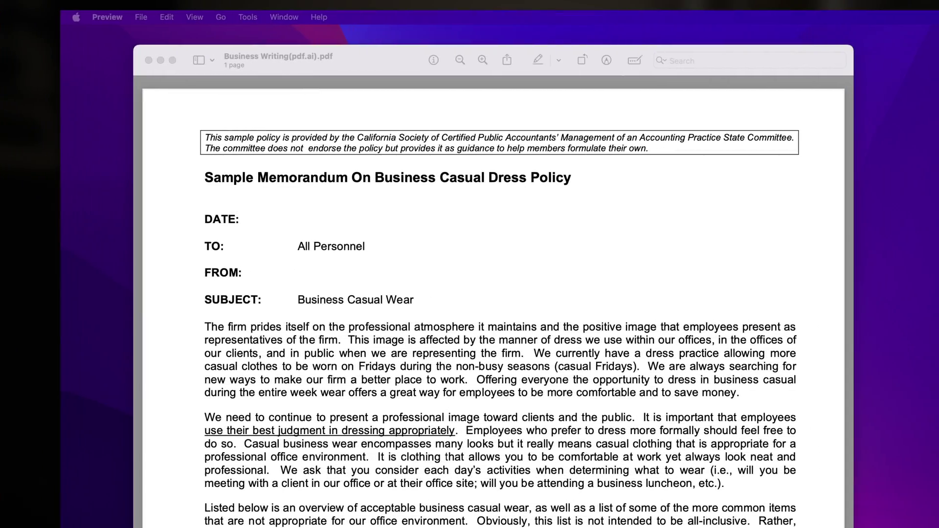
scroll(446, 203, down, 1)
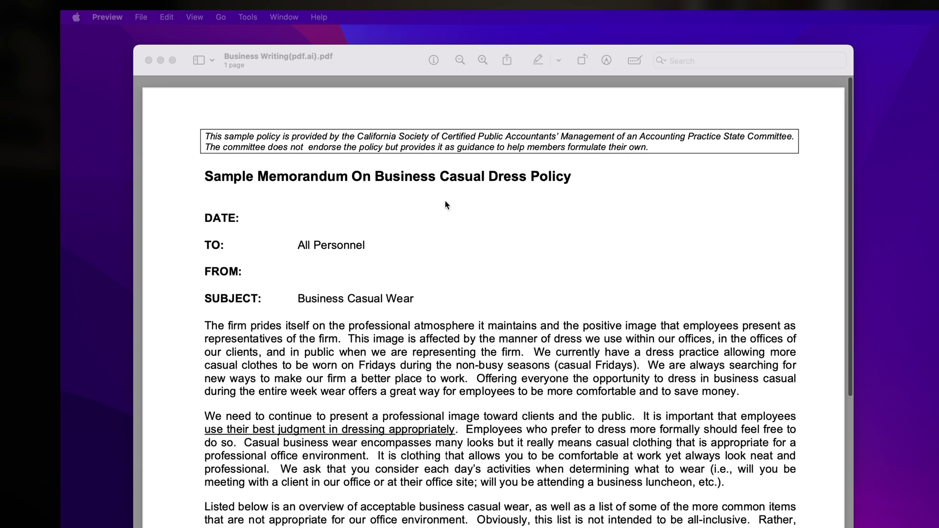
scroll(446, 204, down, 3)
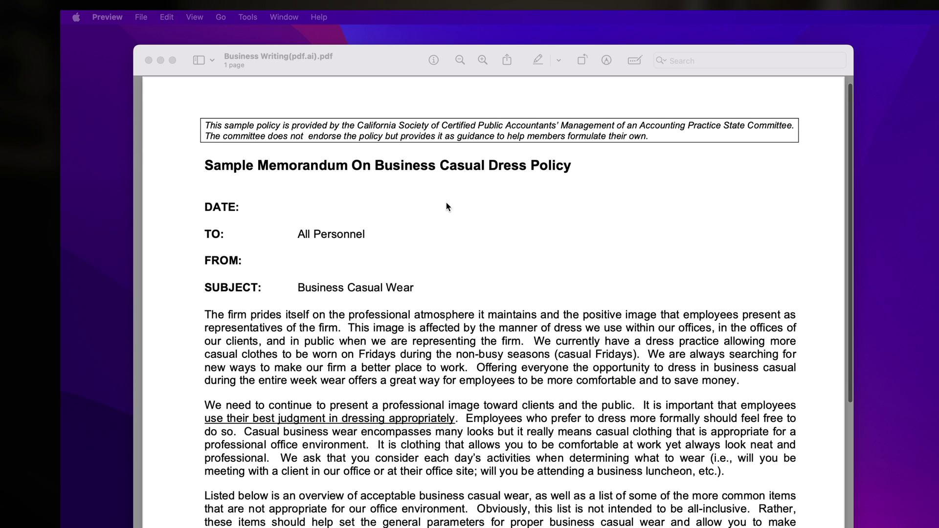
scroll(445, 208, down, 4)
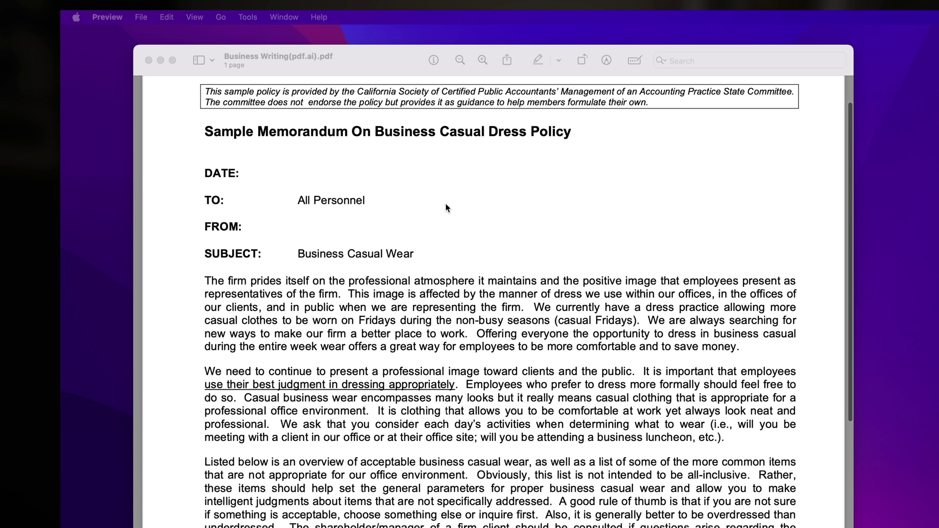
scroll(446, 208, down, 7)
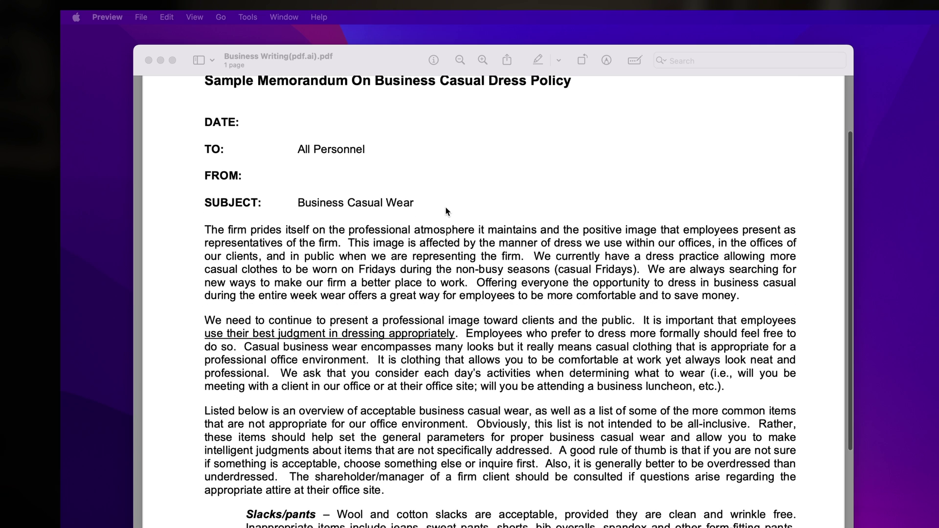
scroll(446, 211, down, 4)
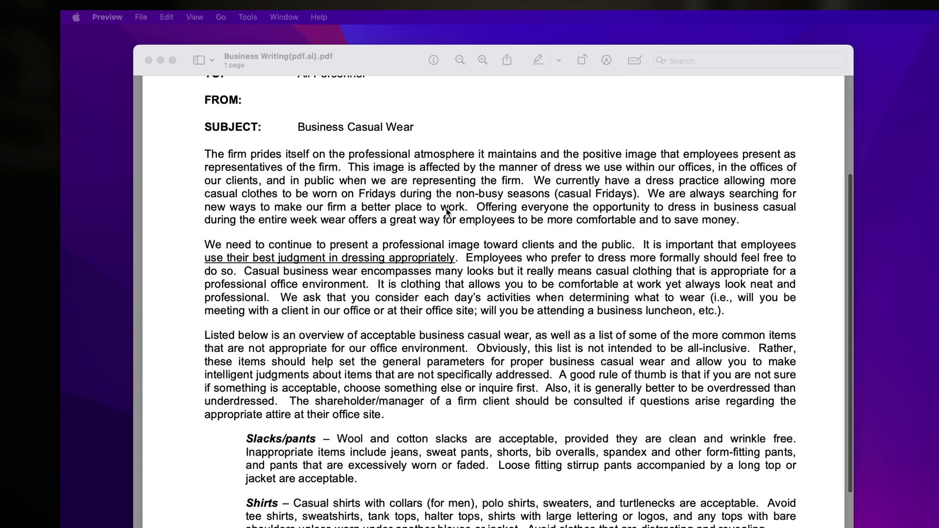
scroll(446, 211, down, 4)
scroll(446, 210, down, 5)
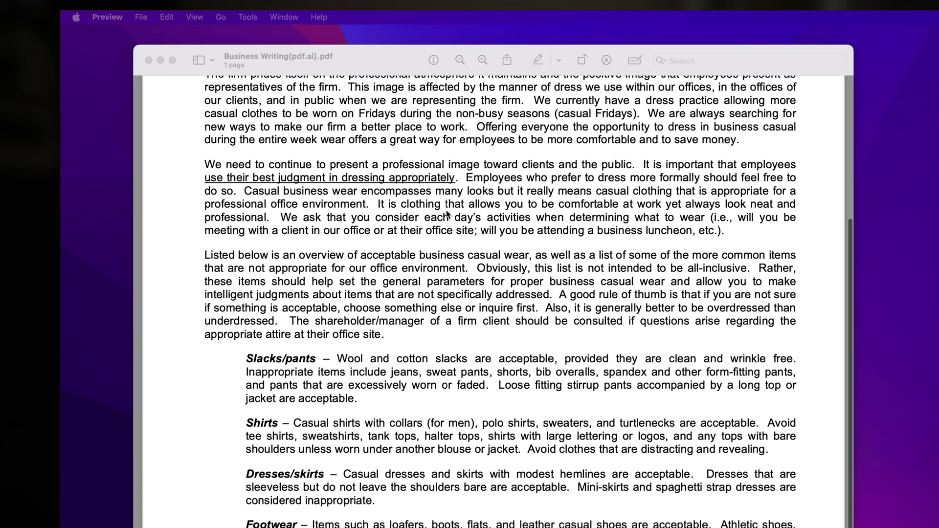
scroll(446, 213, down, 5)
scroll(447, 214, down, 8)
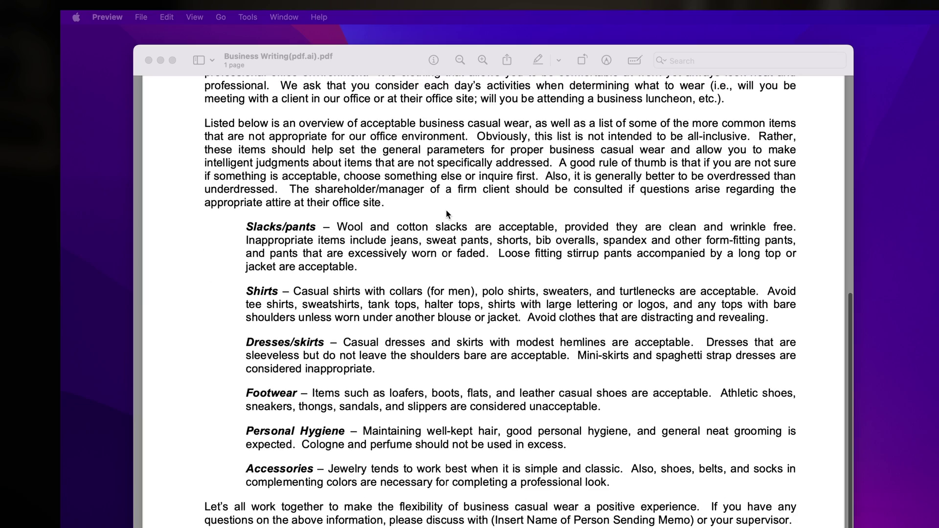
scroll(447, 210, up, 15)
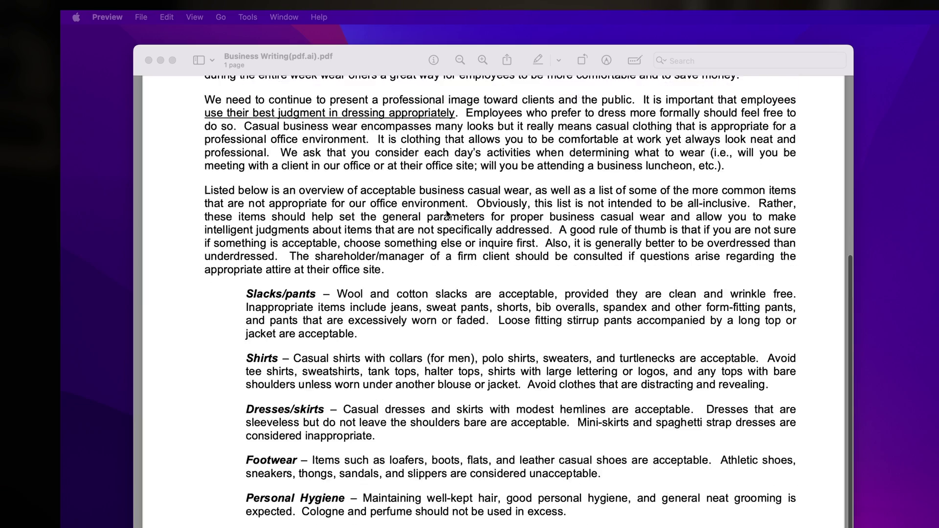
scroll(447, 211, up, 6)
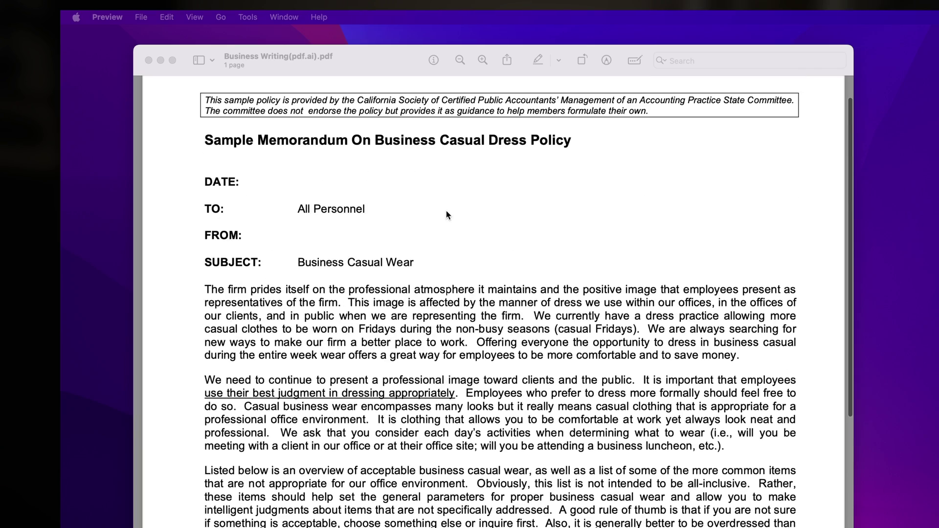
scroll(446, 211, up, 3)
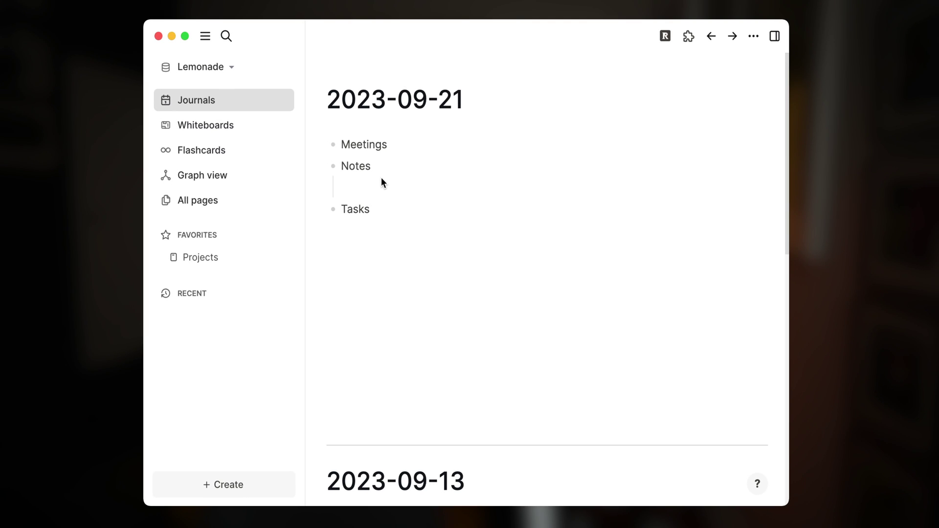
click(382, 183)
text(/u)
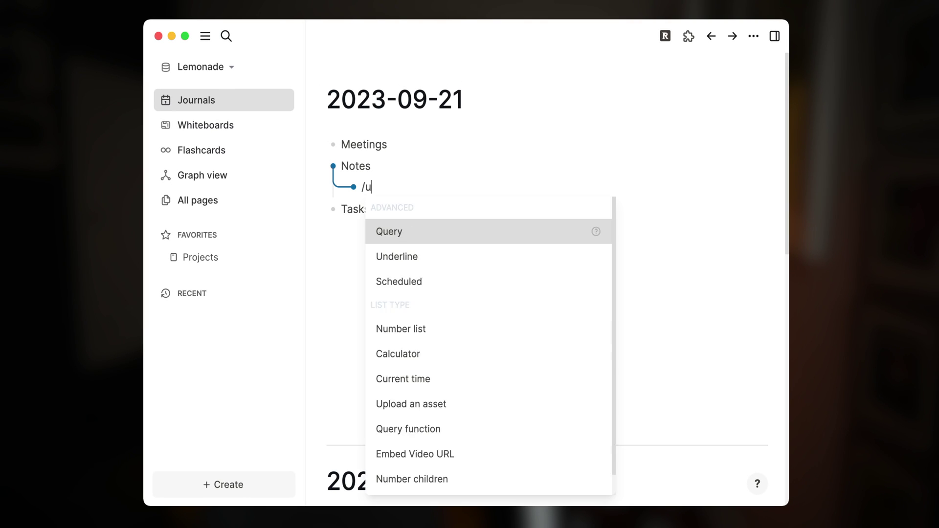
text(plo)
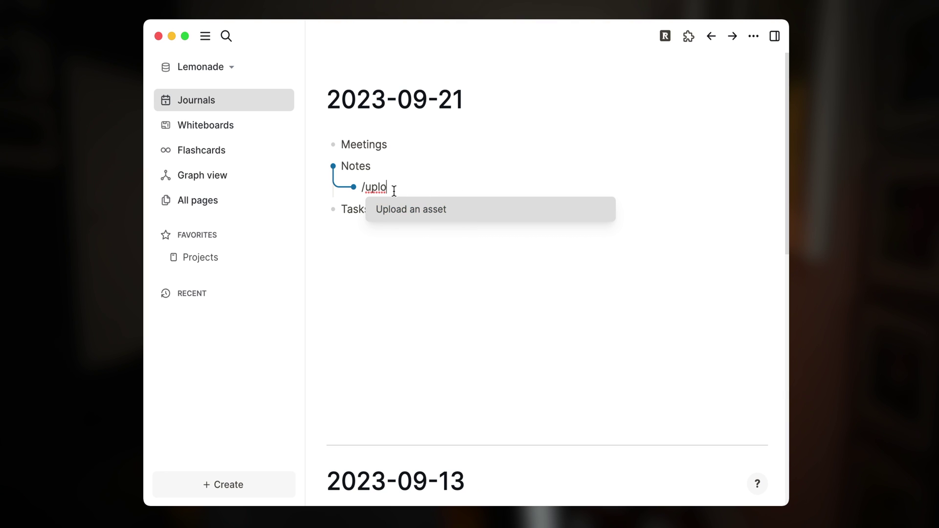
drag(393, 190, 353, 191)
key(BackSpace)
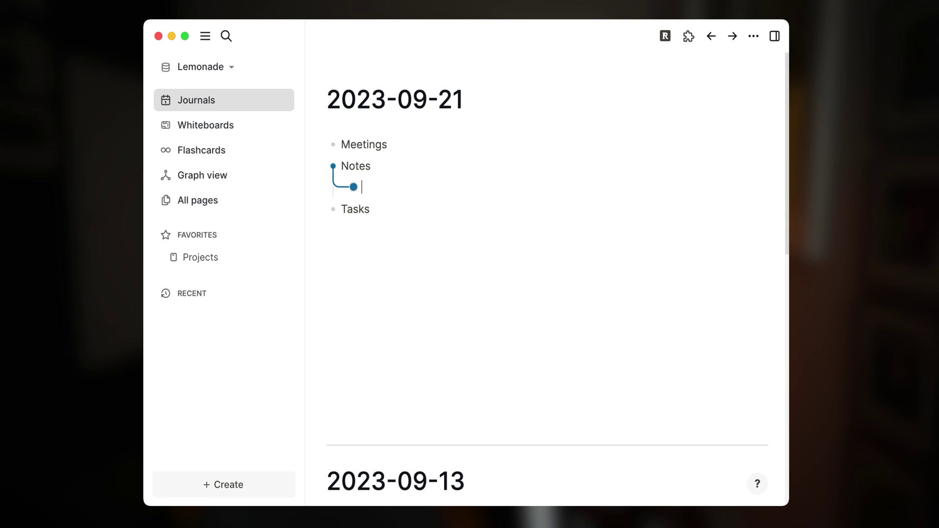
key(super+Tab)
- Add Business Writing.pdf and Technical Memo.pdf under Notes, then open Business Writing.pdf beside the journal
drag(390, 187, 390, 188)
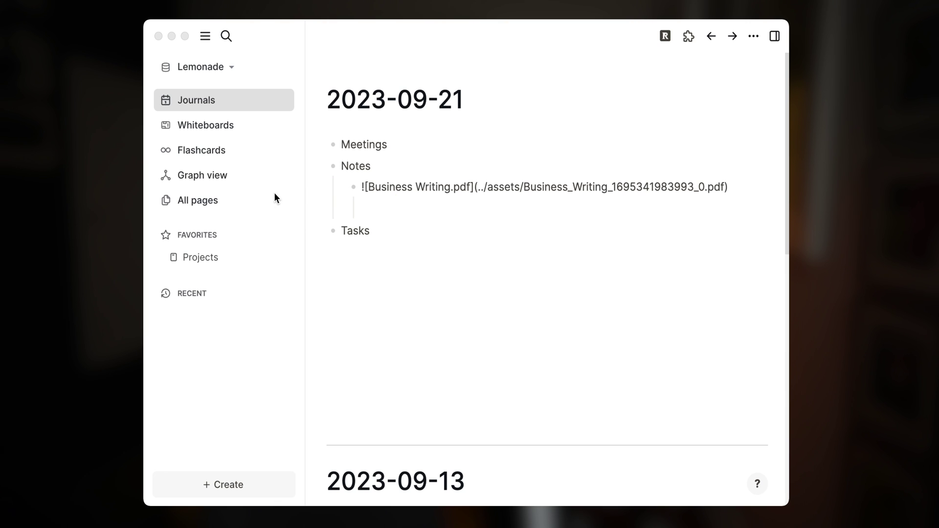
click(417, 208)
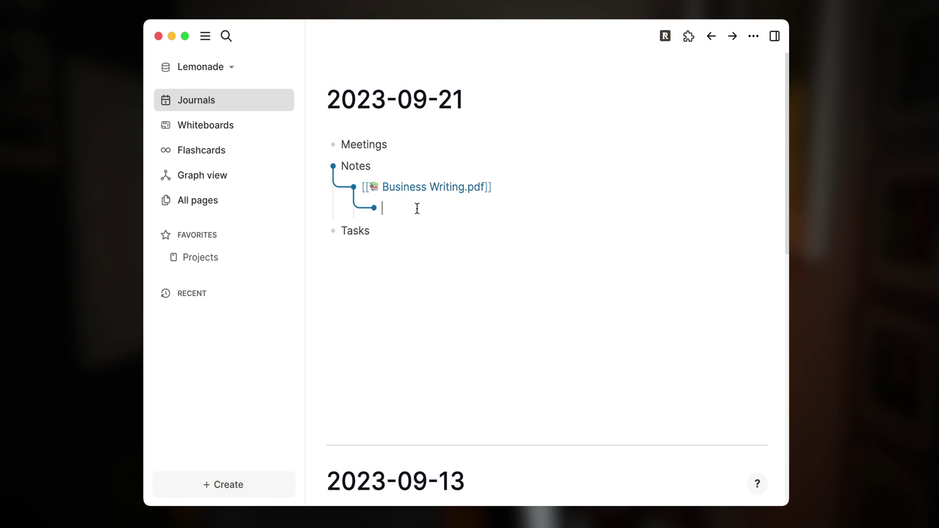
key(shift+Tab)
drag(384, 195, 400, 216)
key(shift+Tab)
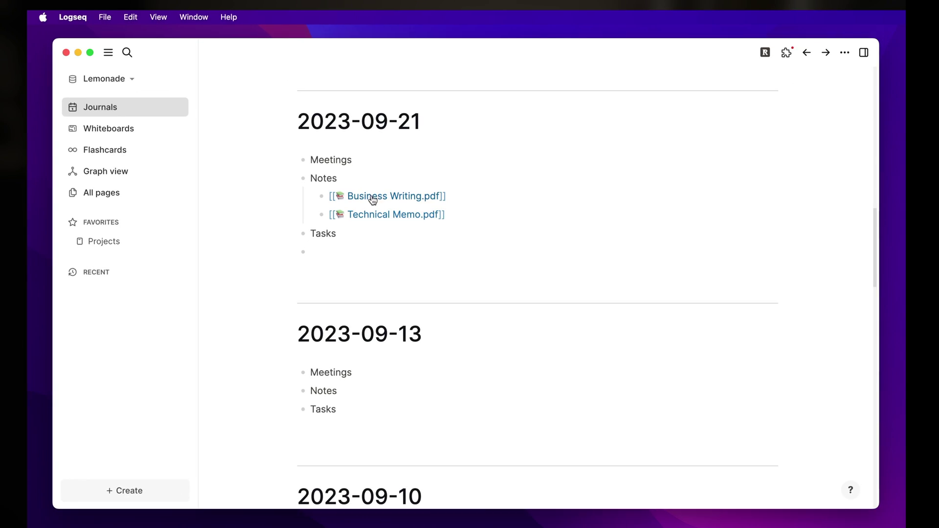
click(390, 187)
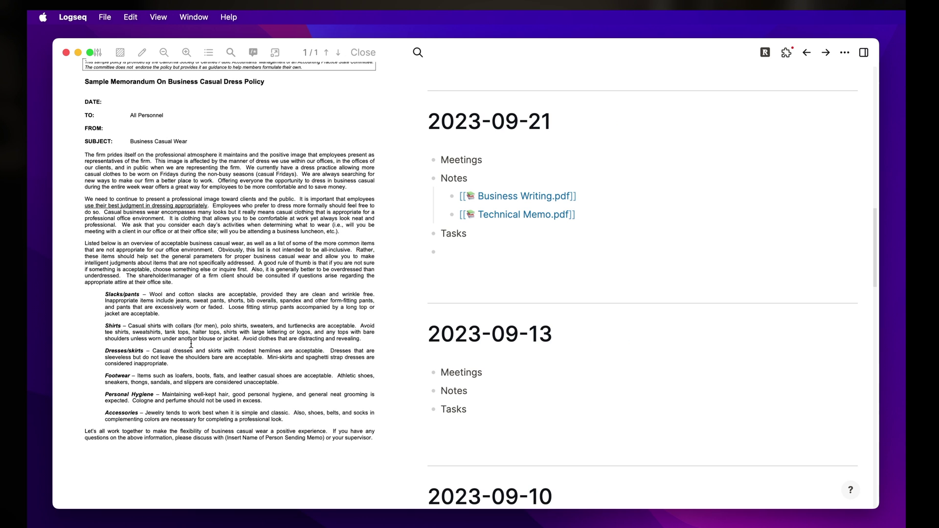
- Search the memo for 'pants' to locate the Slacks/pants paragraph
click(231, 52)
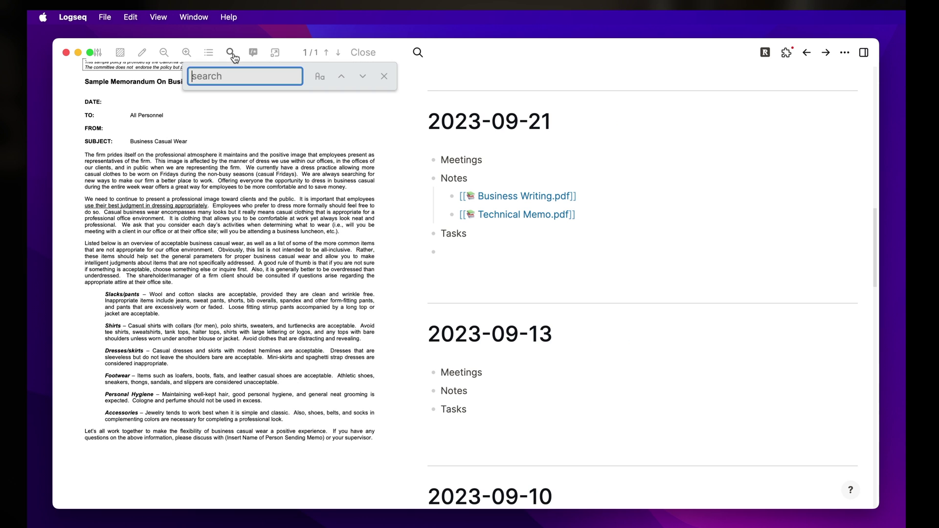
text(pants)
key(Return)
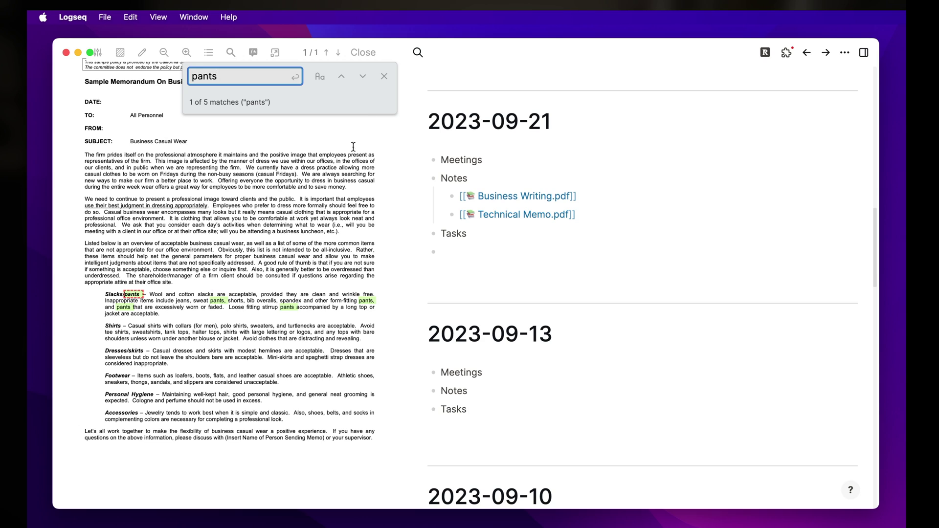
click(384, 77)
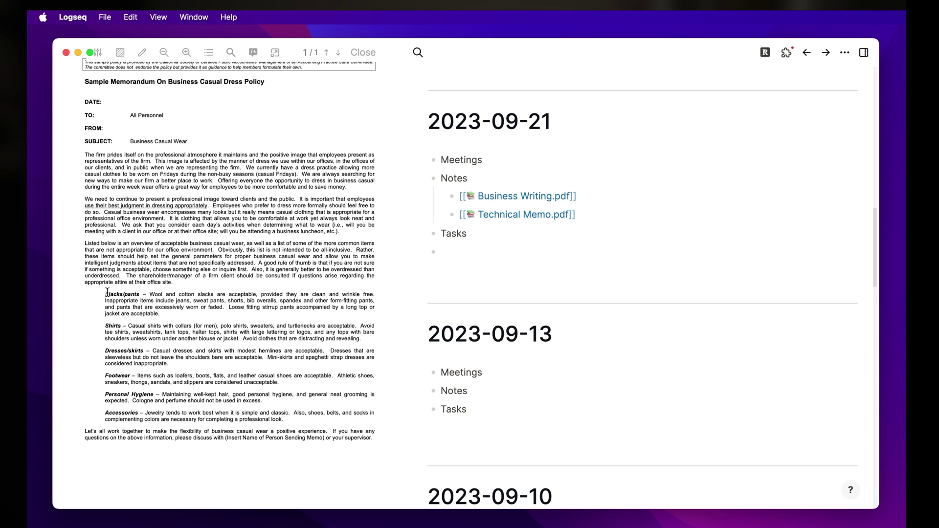
- Highlight the Slacks/pants paragraph in yellow and the closing questions sentence in red
drag(104, 294, 162, 315)
click(176, 327)
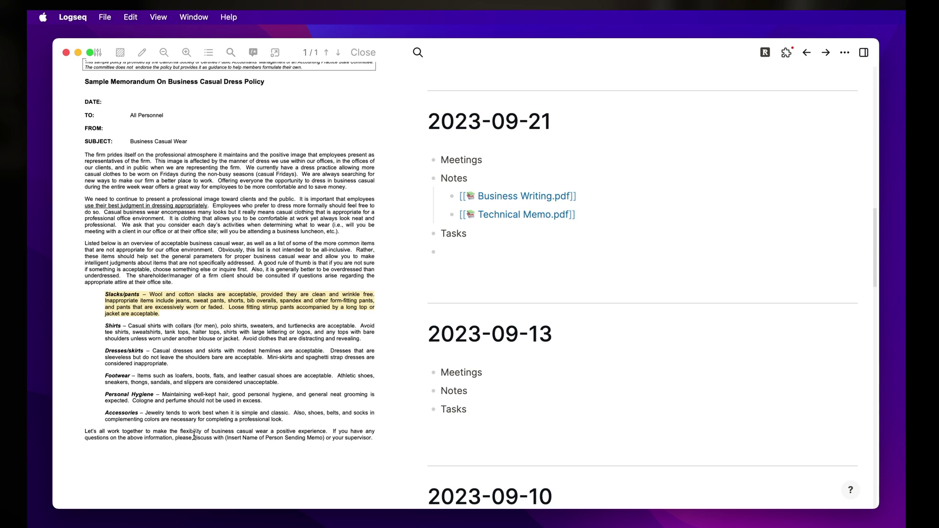
drag(333, 432, 375, 438)
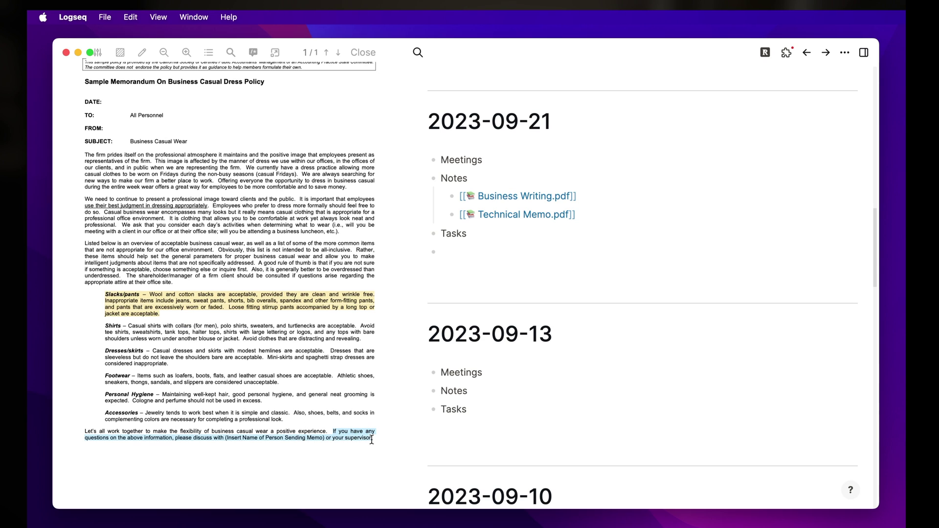
click(343, 455)
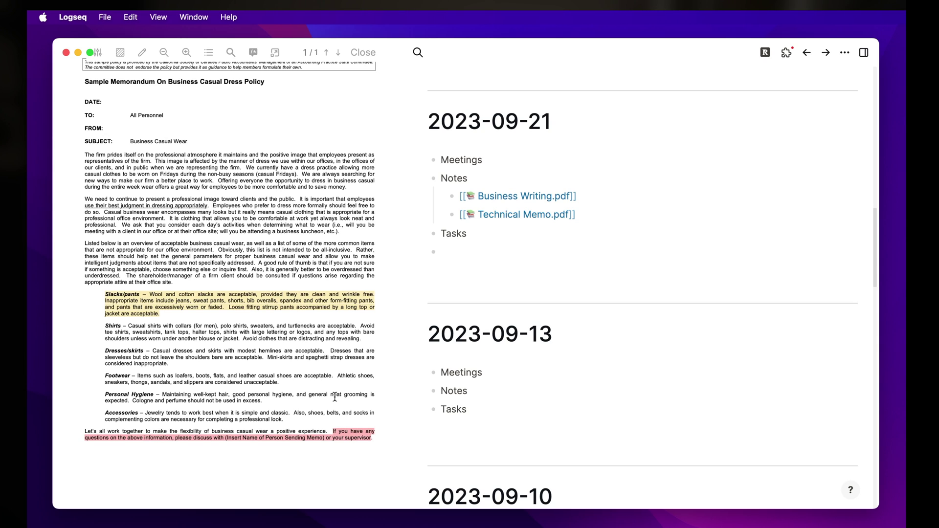
- Nest a reference to the yellow Slacks/pants highlight under Business Writing.pdf
click(272, 303)
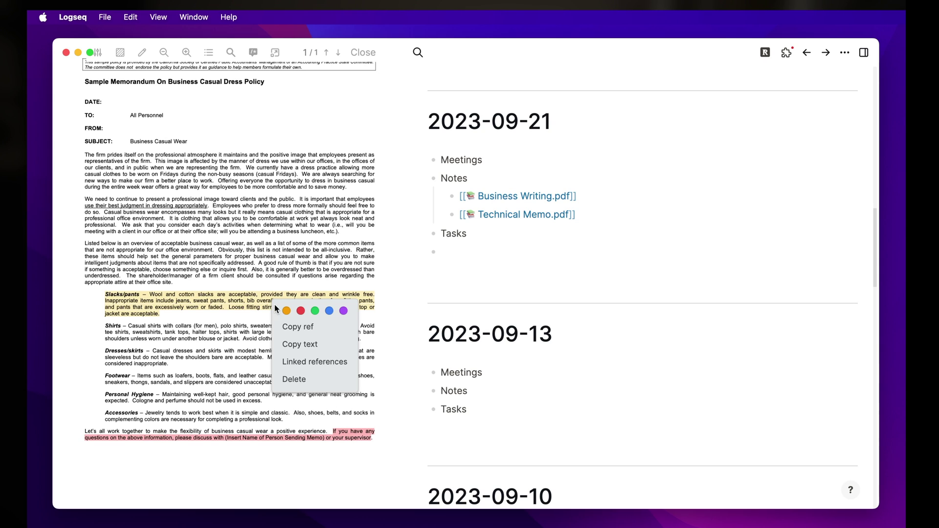
click(290, 327)
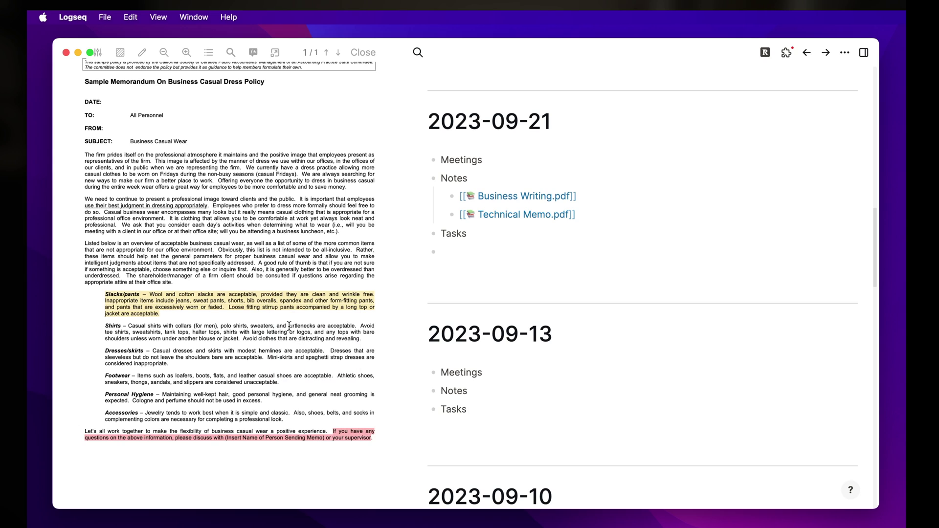
click(603, 191)
key(Return)
key(Tab)
key(super+v)
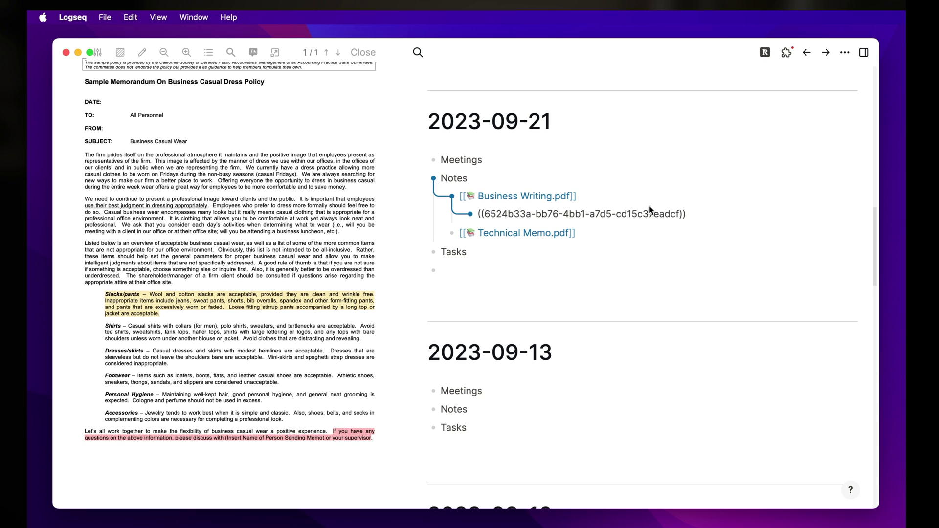
click(527, 274)
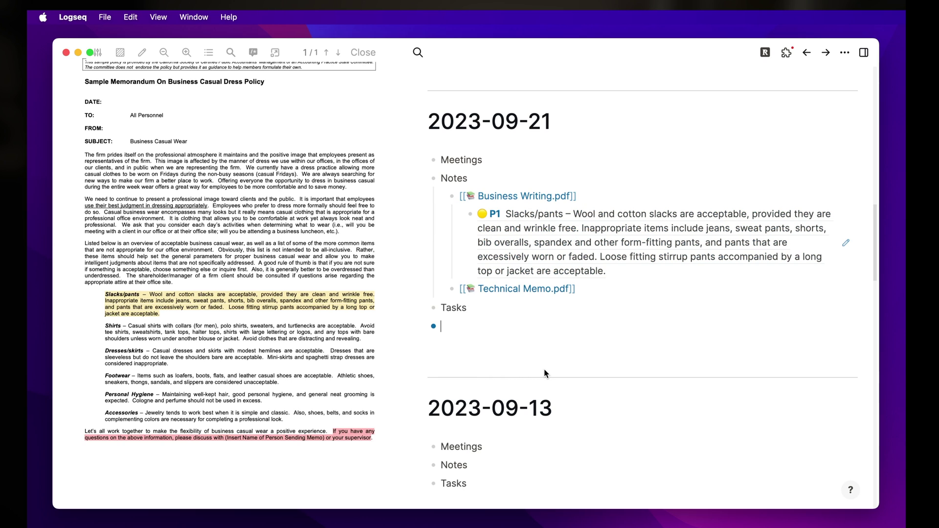
- Add the red questions highlight reference below it and close the PDF viewer
click(346, 439)
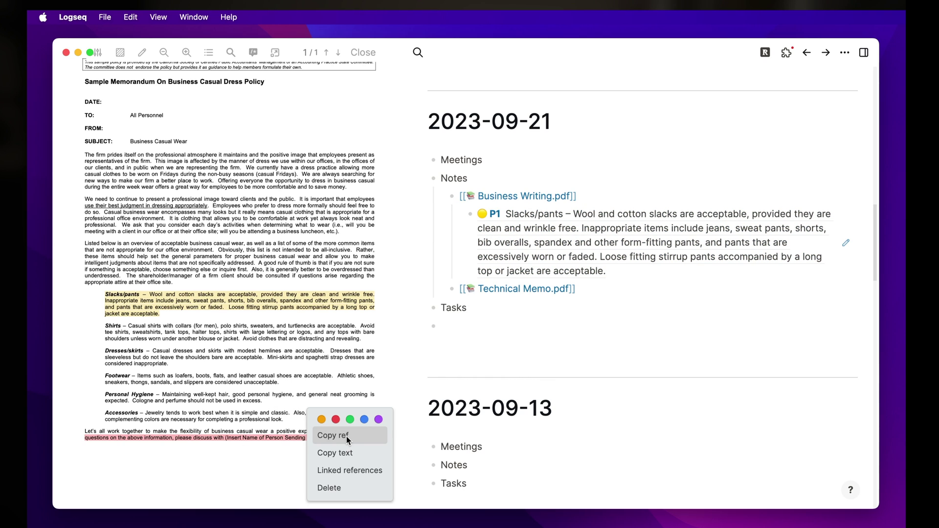
click(349, 442)
click(634, 271)
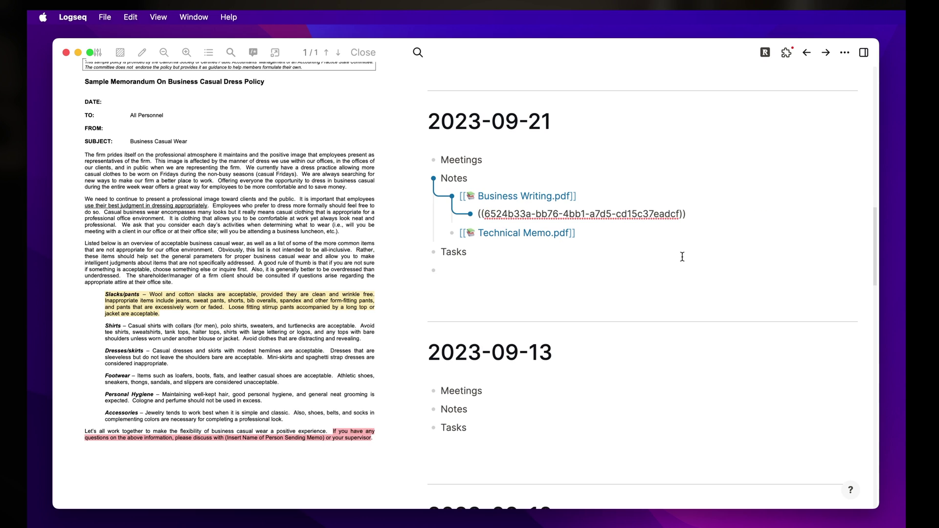
key(Return)
key(super+v)
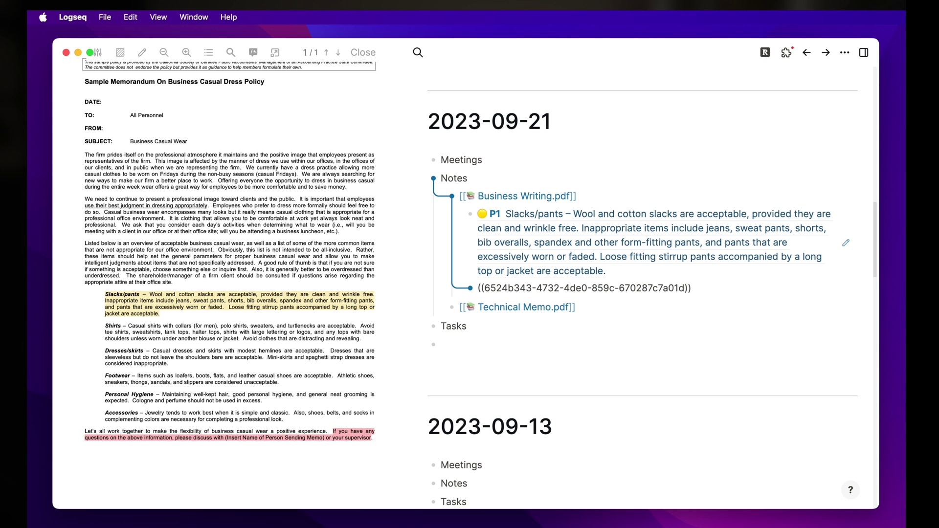
click(501, 349)
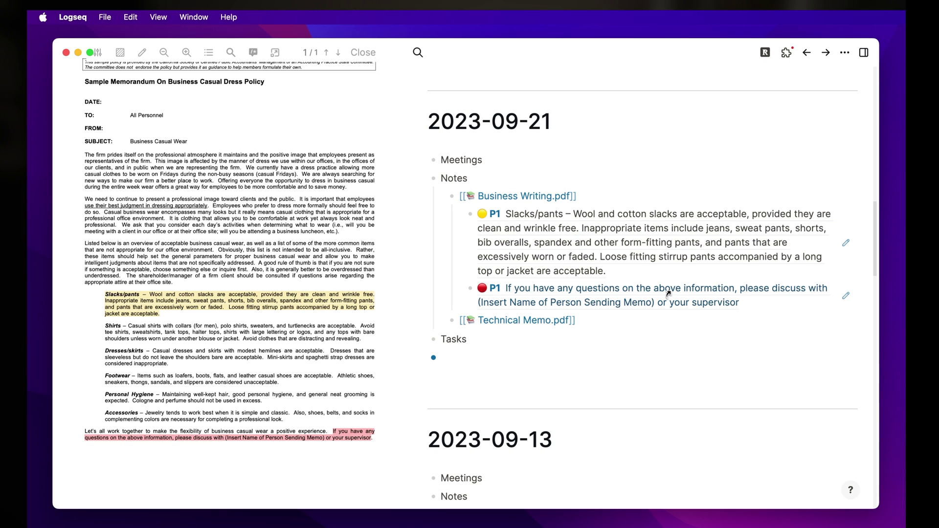
key(super+Tab)
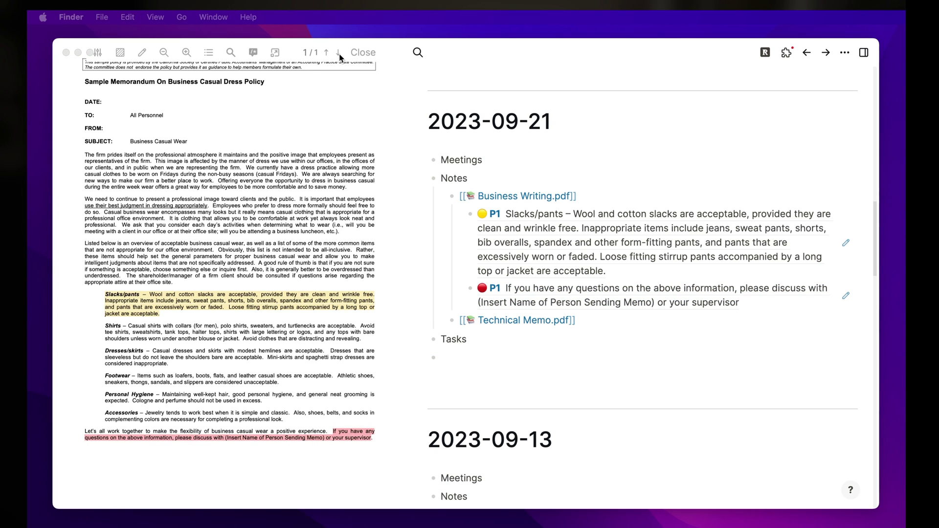
click(359, 54)
- Search 'pants' and open the Business Writing page from the results
click(128, 52)
text(pa)
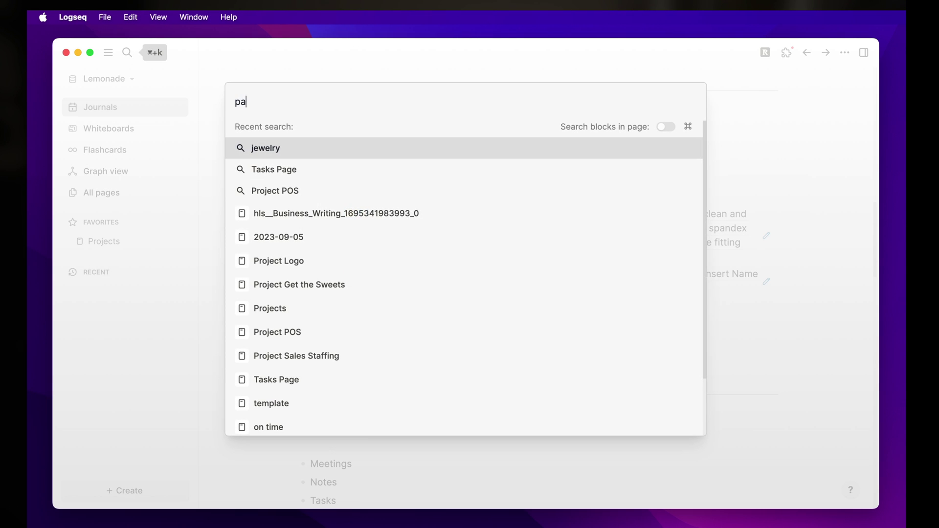
text(nts)
click(335, 225)
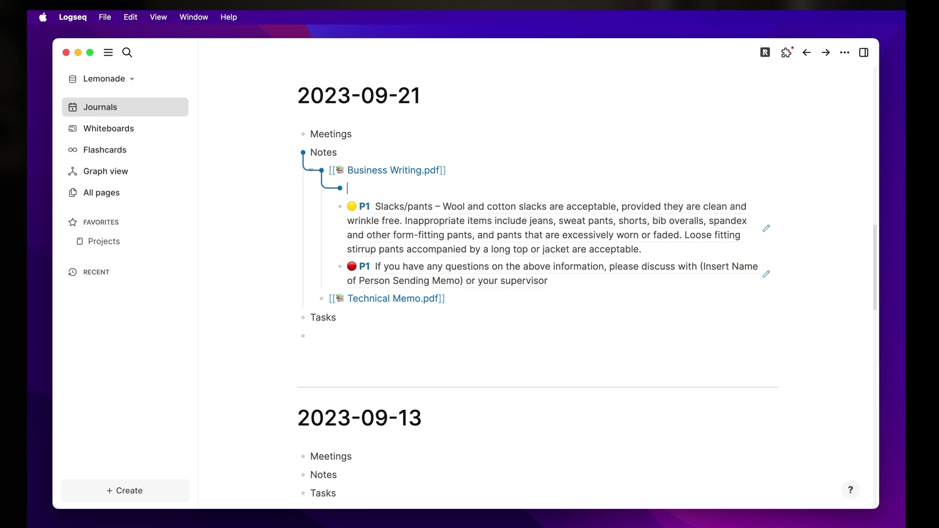
- Add a [[Dress Code]] link block and nest both highlight references under it
text([[Dress Code]])
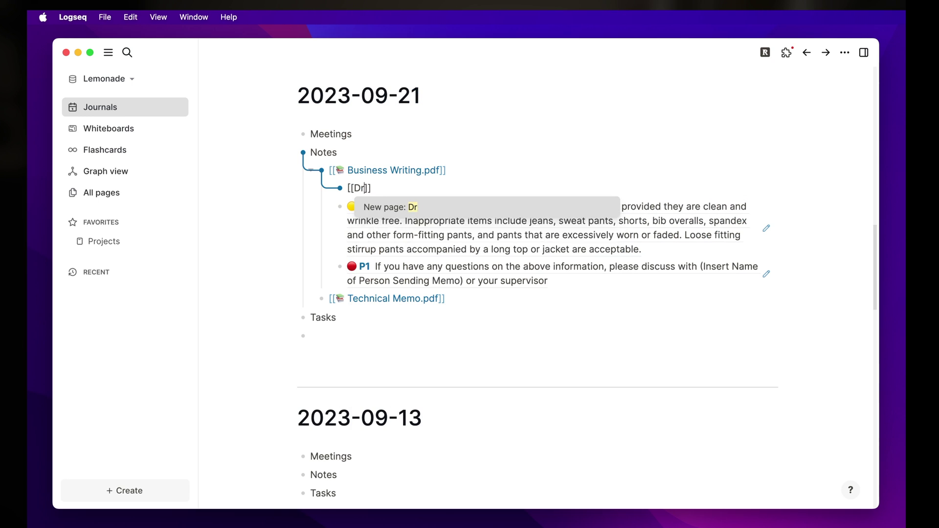
click(655, 250)
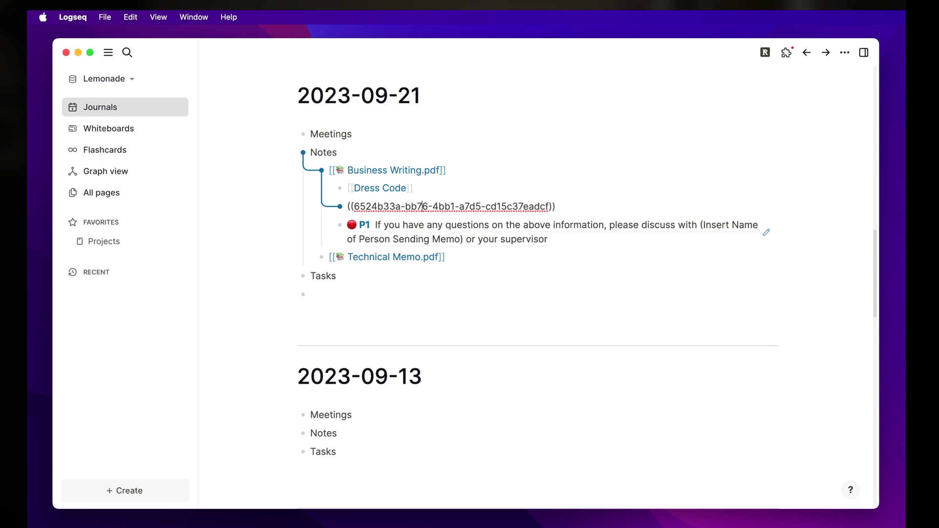
key(Tab)
click(661, 262)
key(Tab)
click(558, 286)
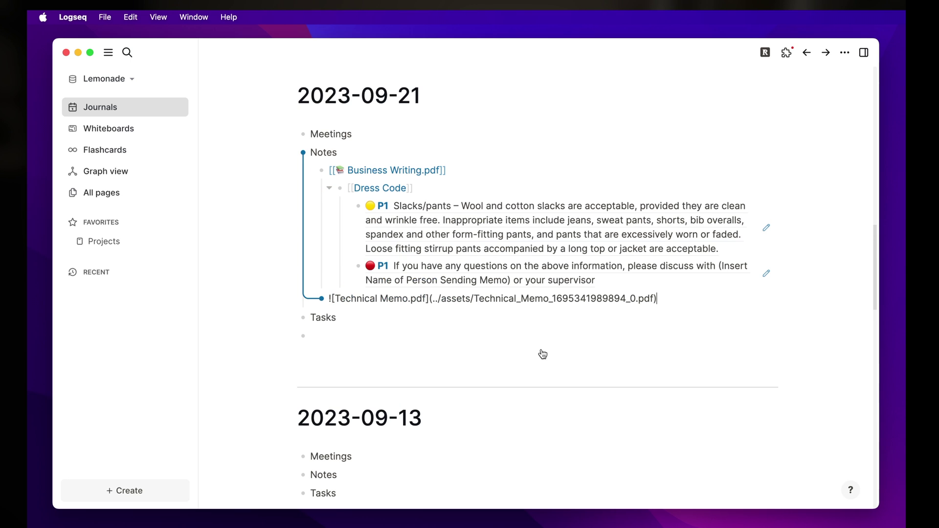
- Open the Slacks/pants passage in the Business Writing PDF beside the journal
click(126, 53)
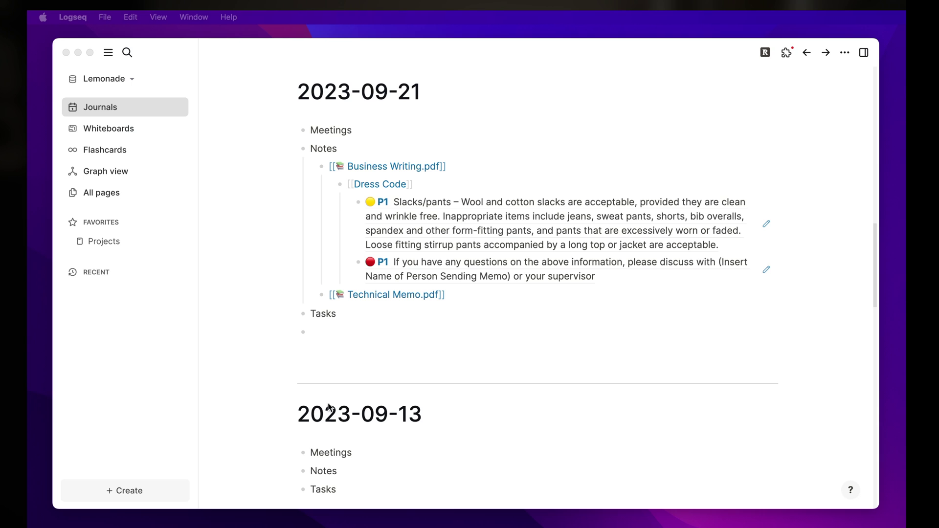
click(381, 334)
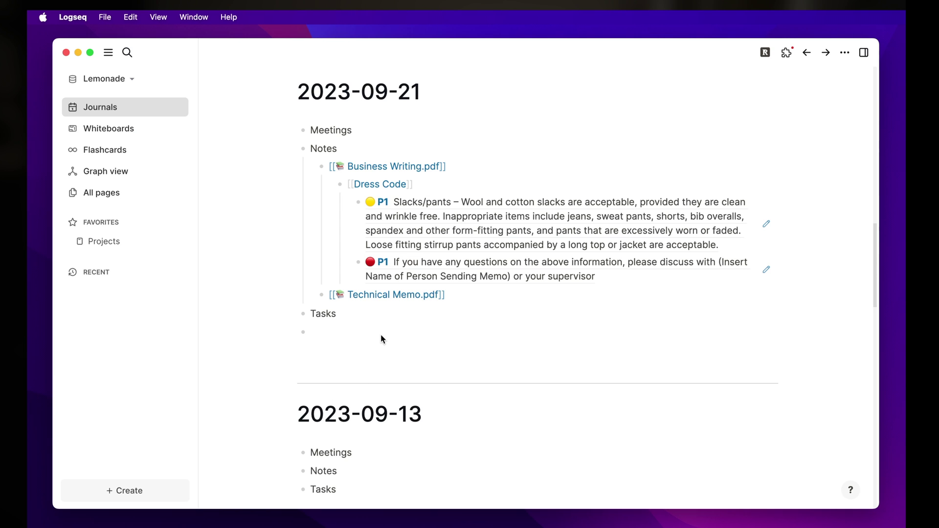
click(434, 223)
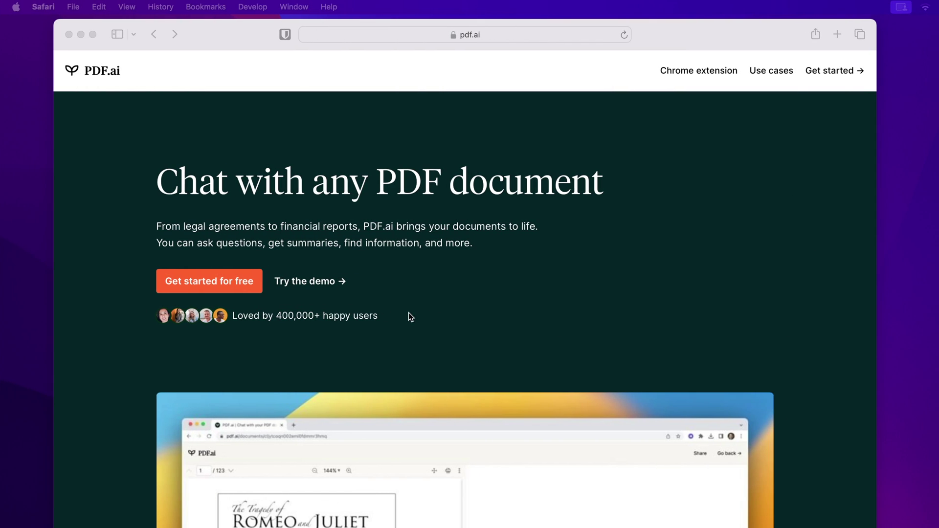
- Ask the PDF.ai Bitcoin demo for a document summary and copy the answer text
click(301, 281)
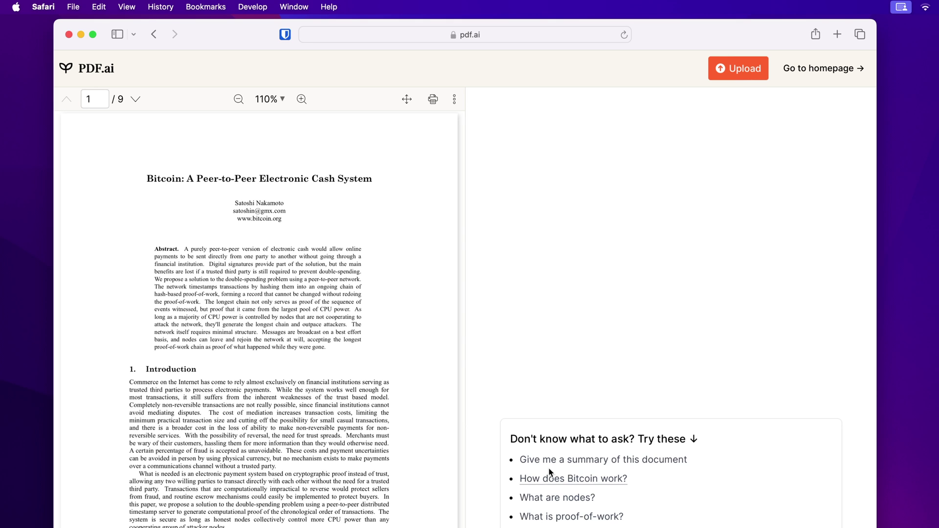
click(554, 460)
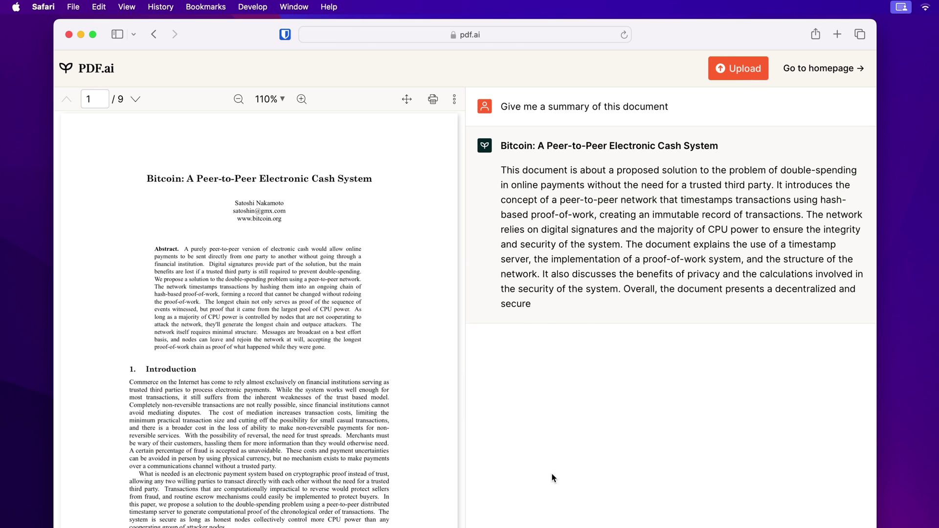
drag(497, 169, 722, 305)
right_click(693, 258)
click(712, 308)
key(super+Tab)
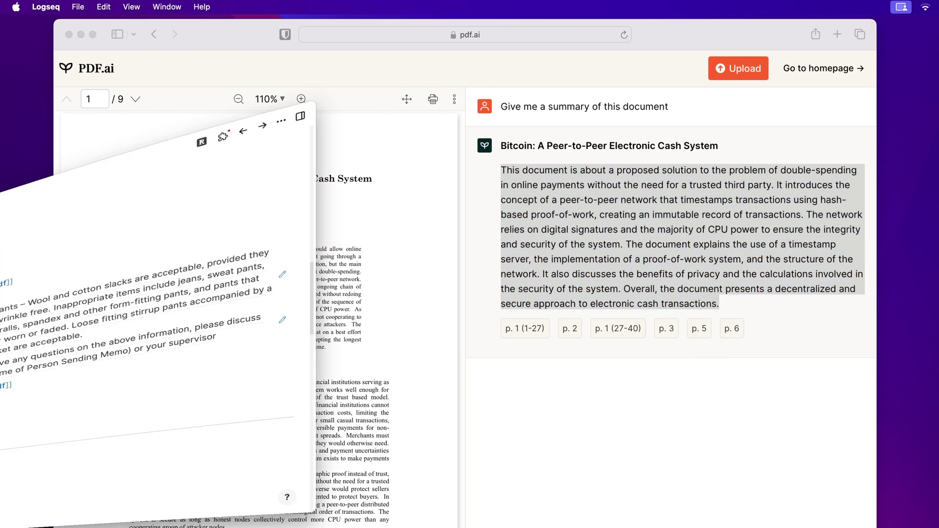
click(799, 297)
- Paste the AI summary as a child block under Technical Memo.pdf
key(Return)
key(Tab)
key(super+v)
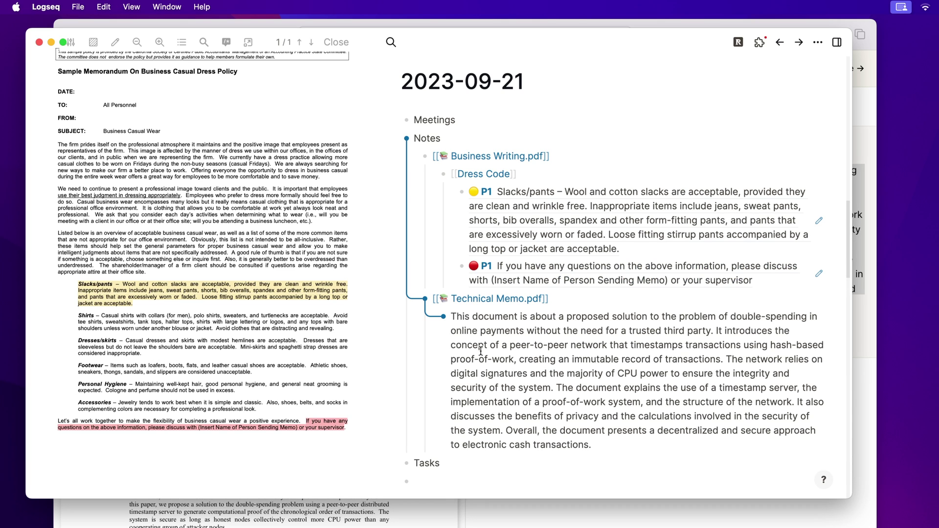
- Add a reference to the page-2 'Use logical headings' highlight under the summary
click(486, 299)
scroll(204, 204, down, 10)
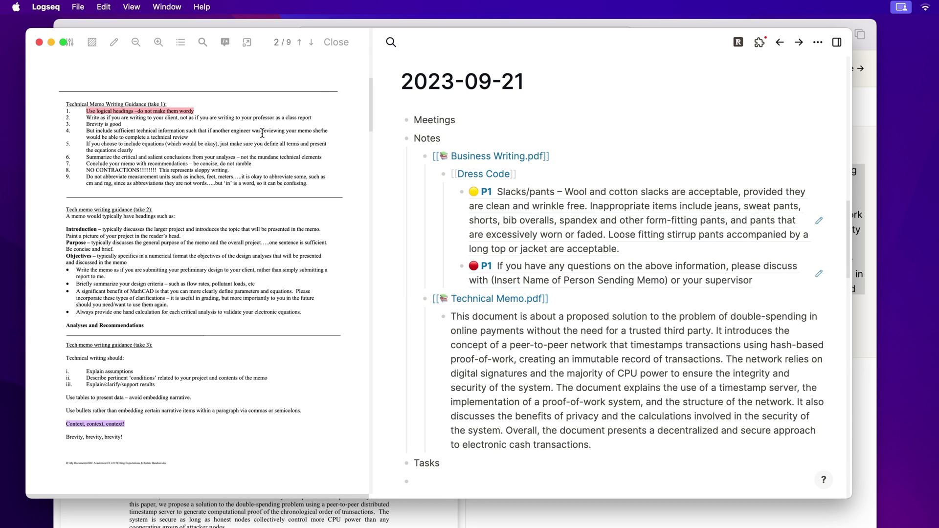
click(141, 110)
click(156, 138)
click(609, 447)
key(Return)
key(super+v)
key(Return)
- Add a reference to the 'Context, context, context!' highlight beneath it
click(88, 422)
click(101, 427)
key(super+v)
key(Escape)
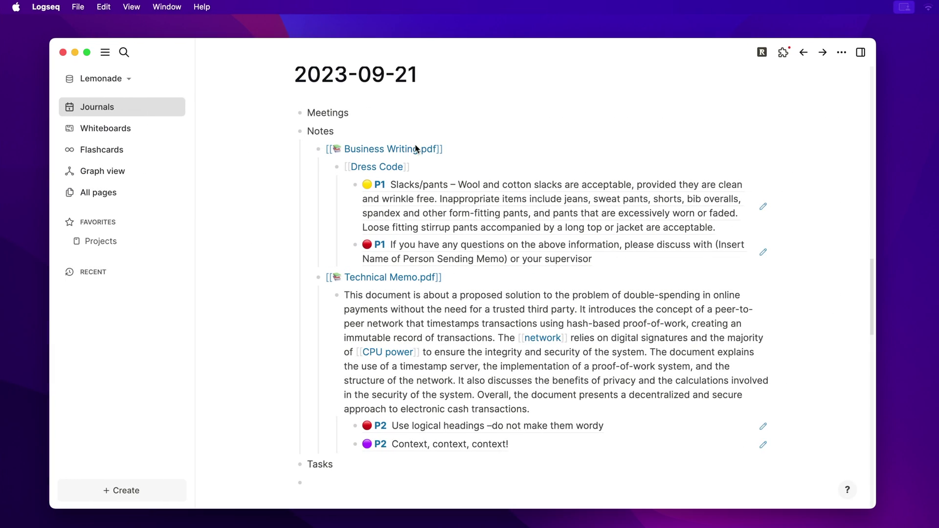
click(413, 151)
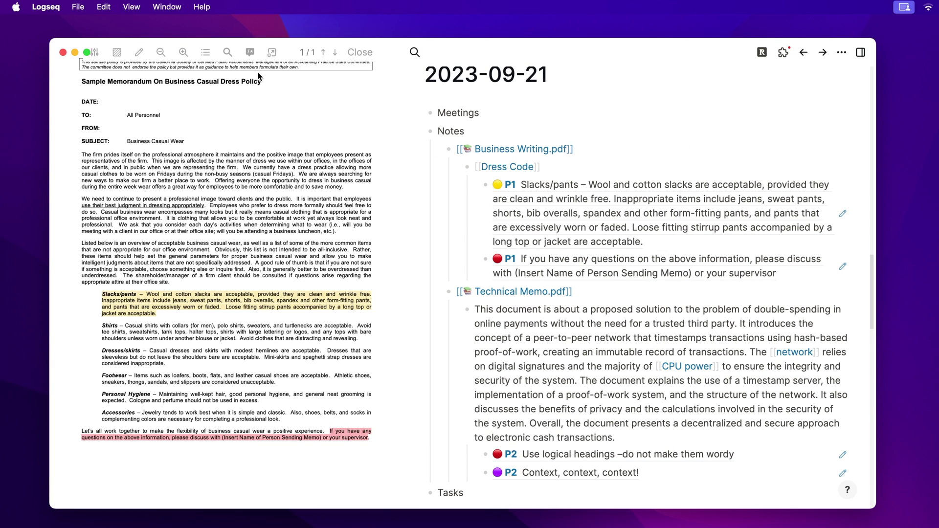
- List the highlights of Business Writing.pdf and Technical Memo.pdf, then jump to Technical Memo's page 8 highlight
click(205, 52)
click(313, 78)
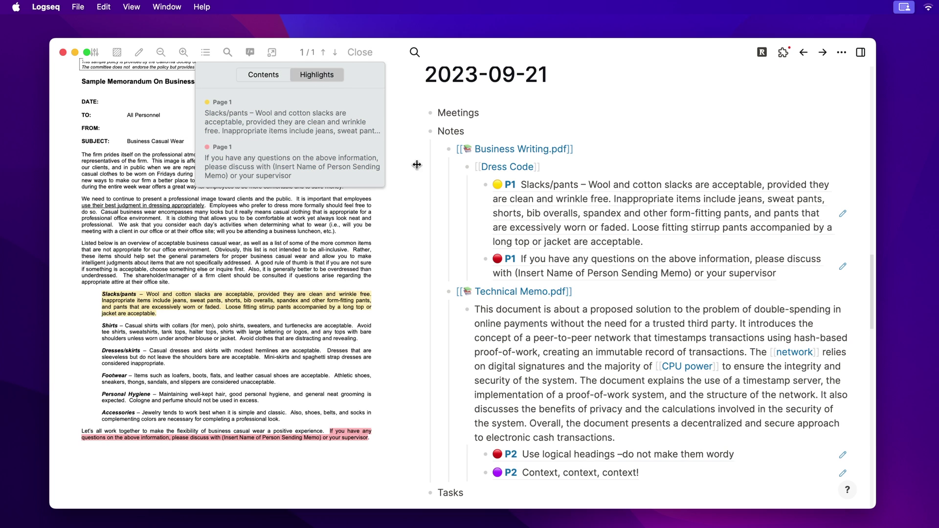
click(492, 293)
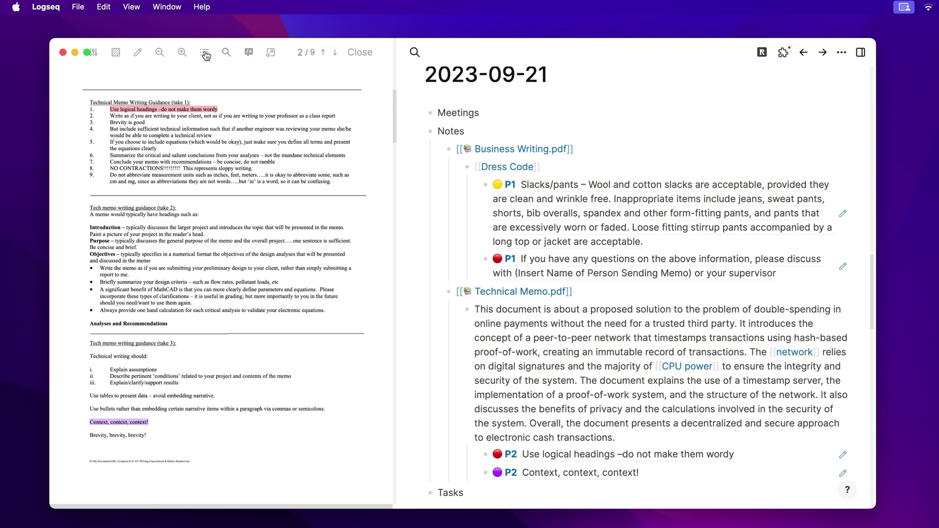
click(205, 53)
click(317, 75)
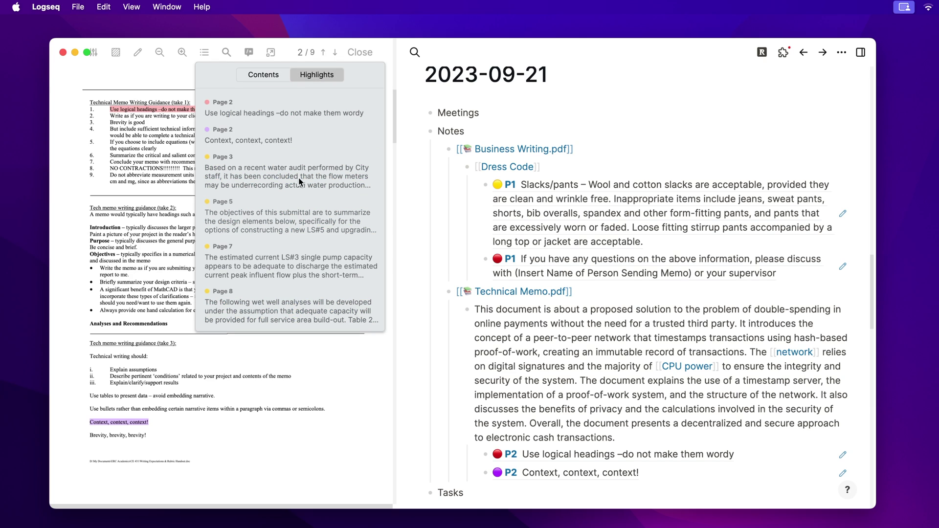
click(279, 312)
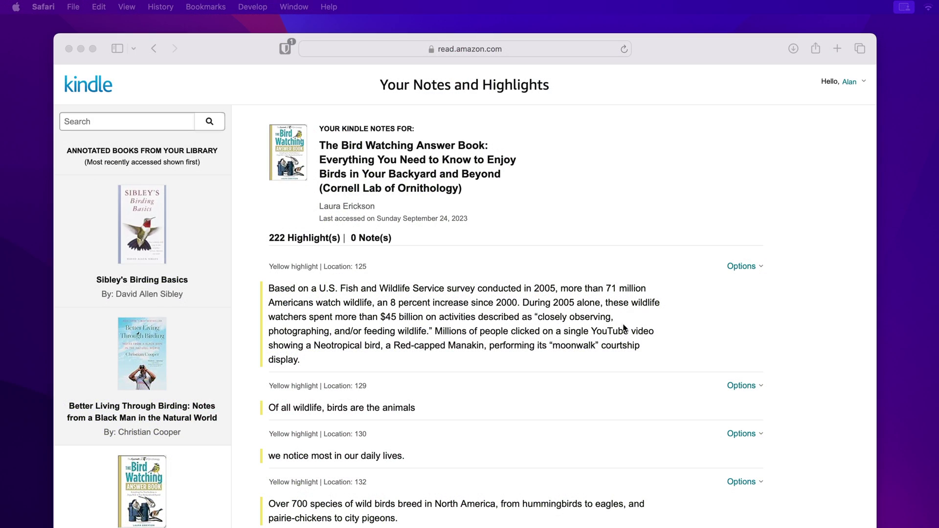
scroll(591, 320, down, 1)
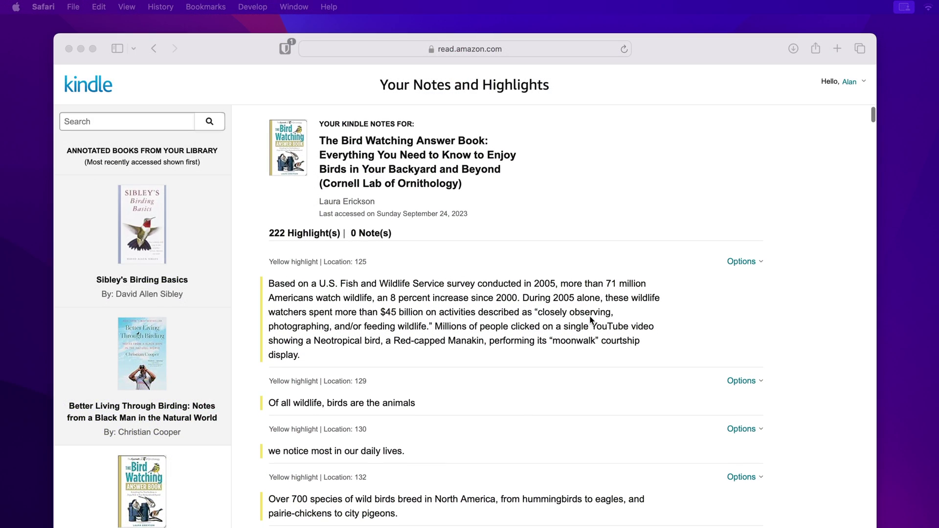
scroll(591, 321, down, 2)
scroll(591, 321, down, 1)
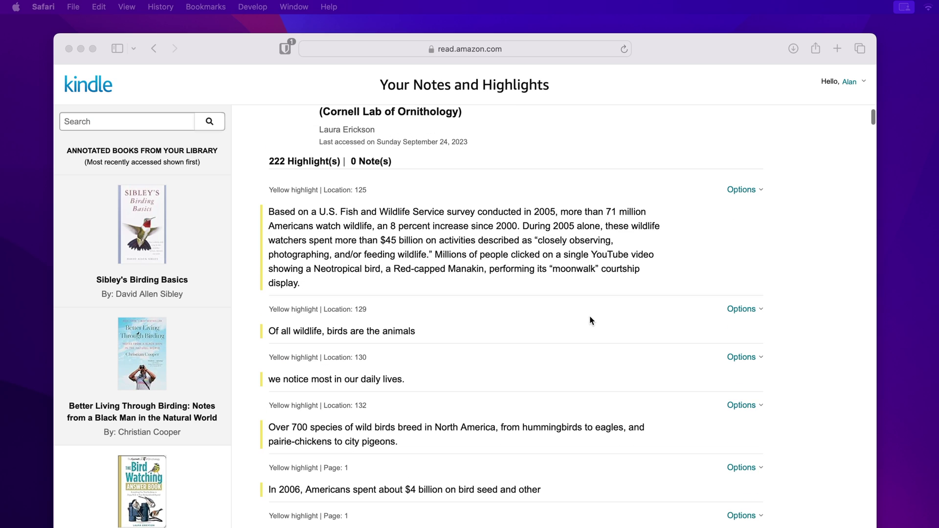
scroll(591, 321, down, 4)
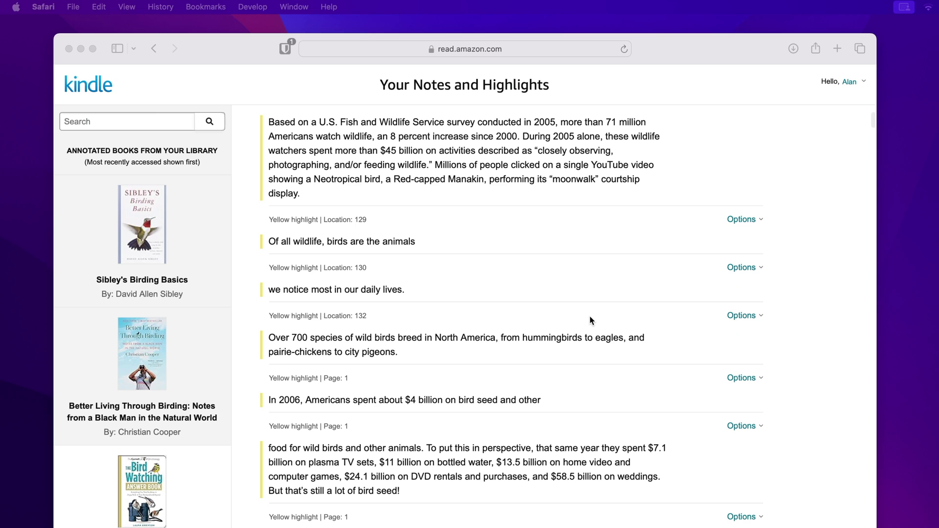
scroll(590, 319, down, 7)
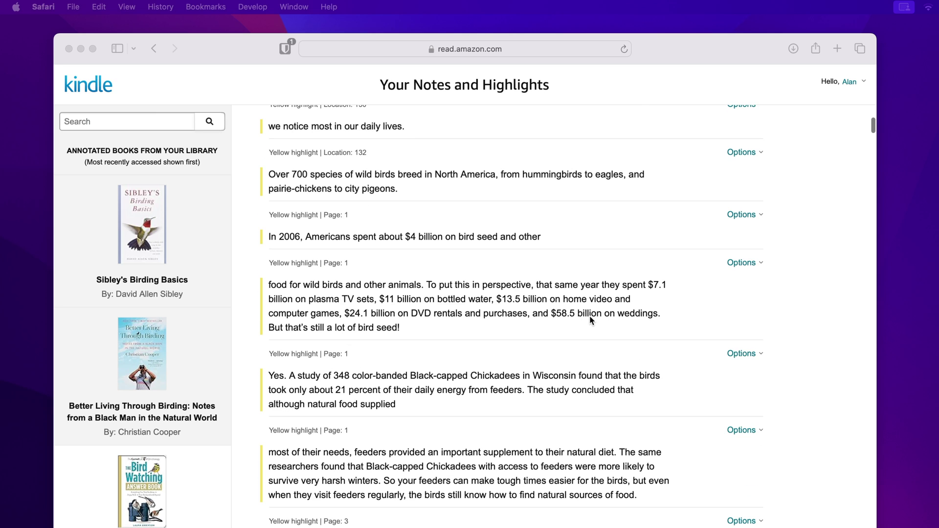
scroll(590, 320, down, 3)
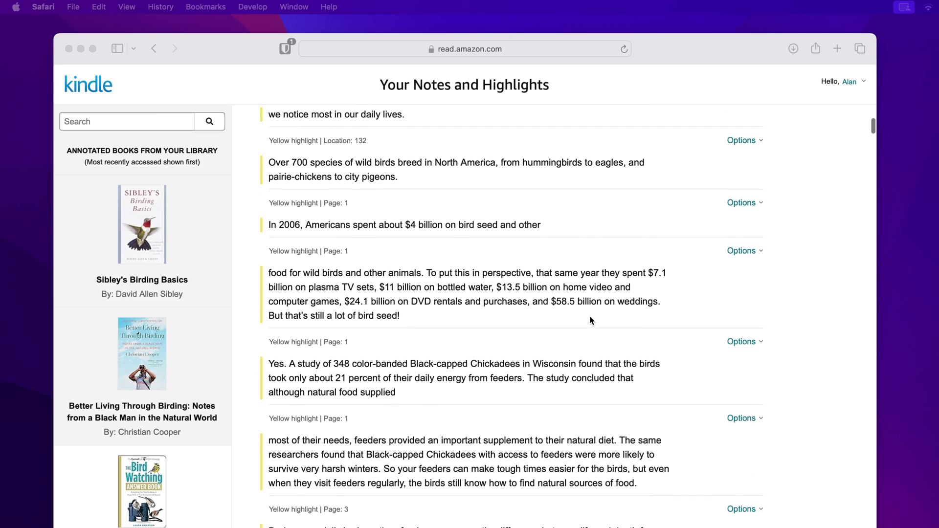
scroll(590, 320, down, 5)
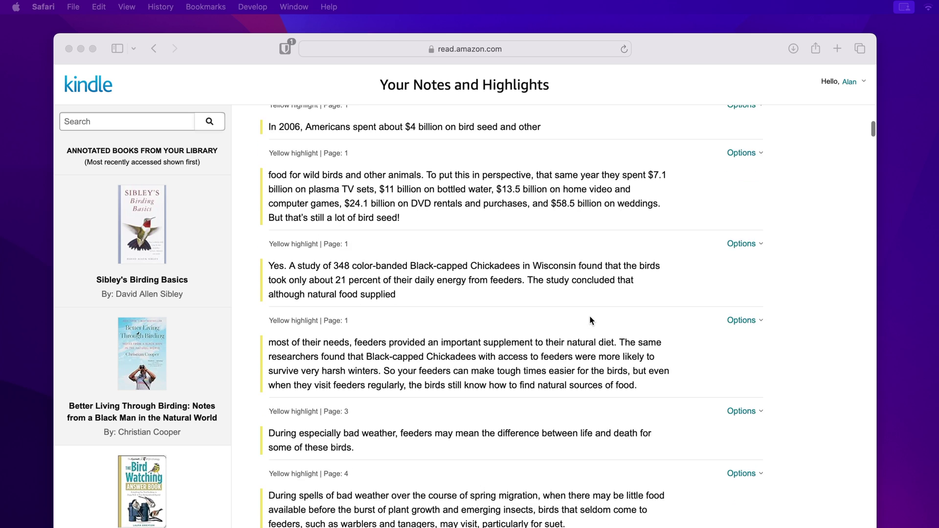
scroll(591, 320, down, 3)
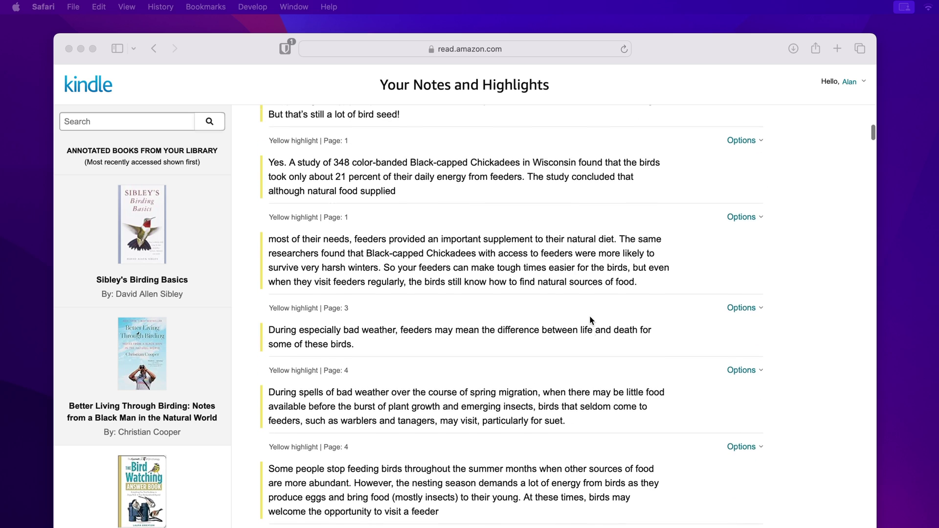
scroll(591, 320, down, 2)
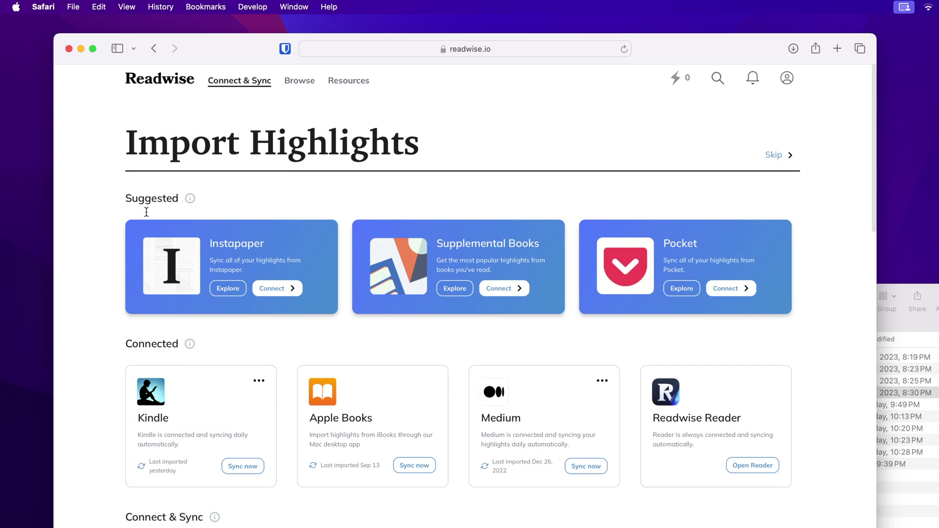
- Scroll through Readwise to review the synced Backyard Birding highlights
scroll(95, 300, down, 3)
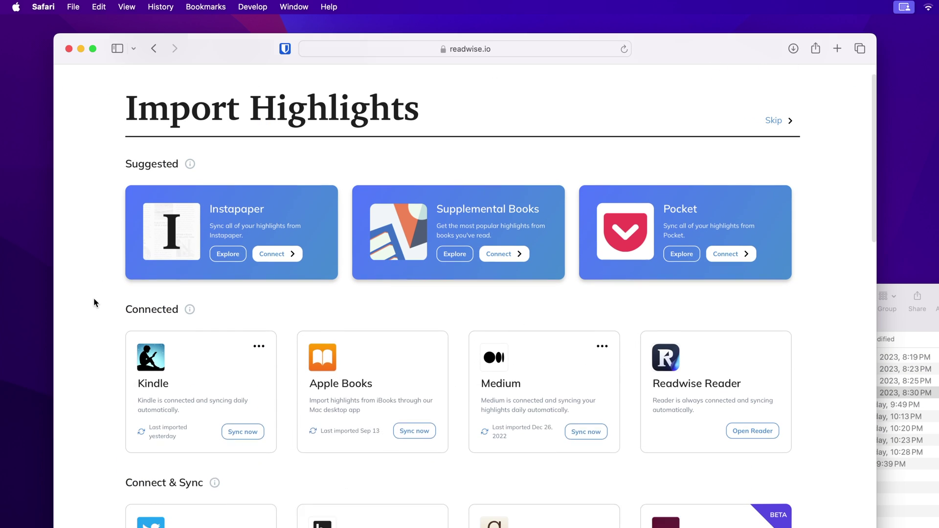
scroll(95, 301, down, 3)
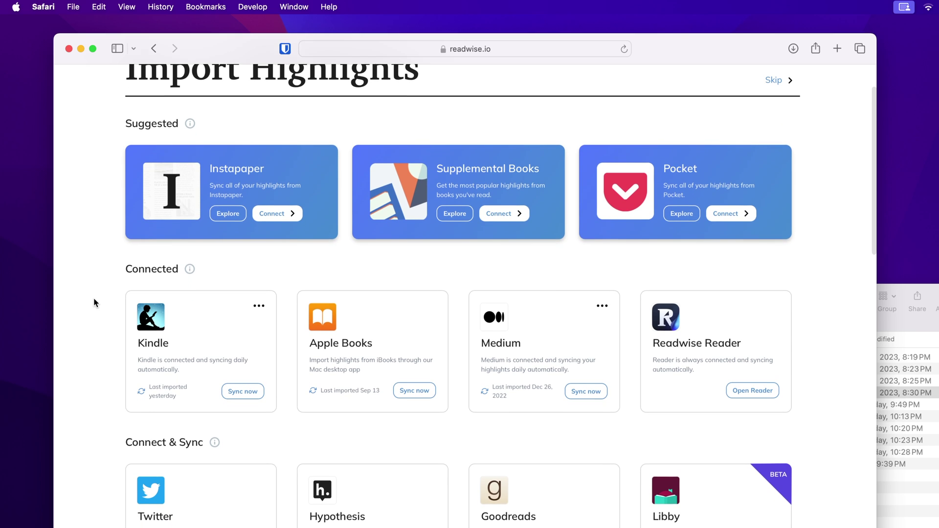
scroll(95, 301, down, 3)
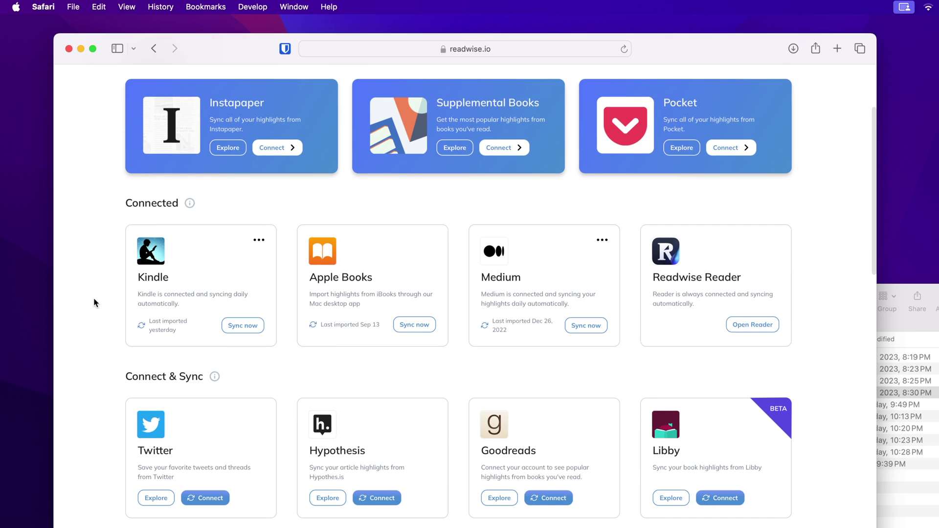
scroll(94, 299, down, 10)
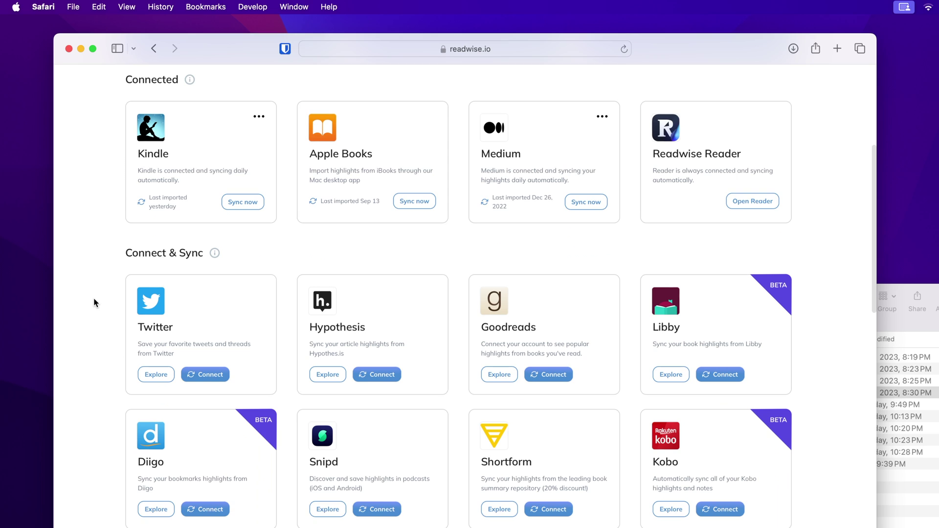
scroll(94, 303, down, 10)
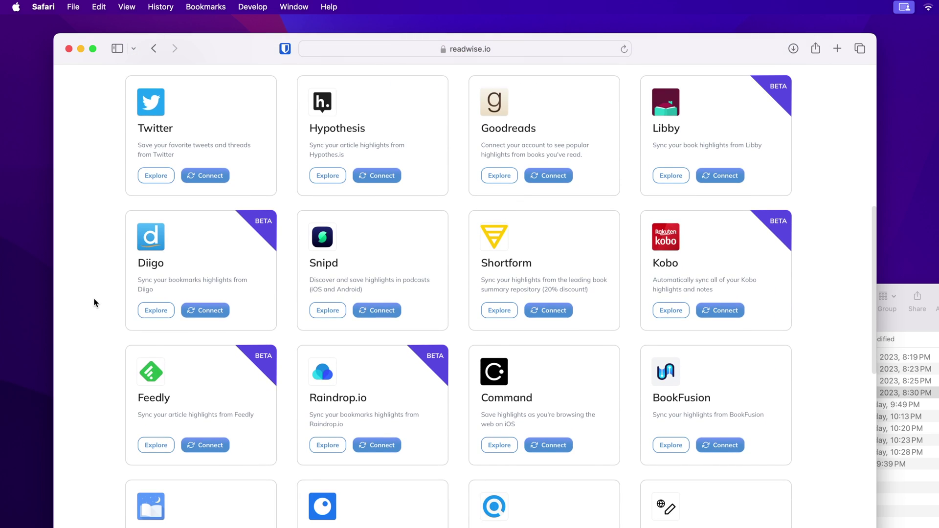
scroll(94, 302, down, 8)
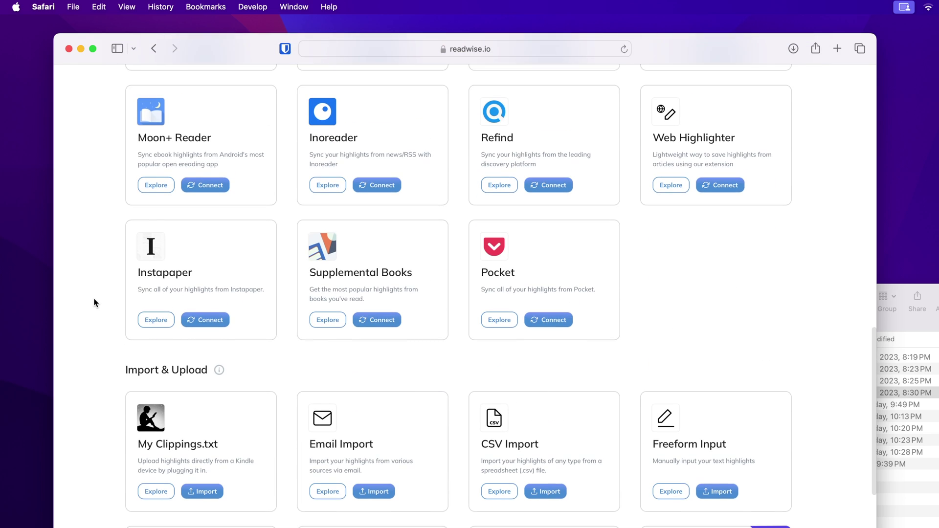
scroll(95, 303, down, 10)
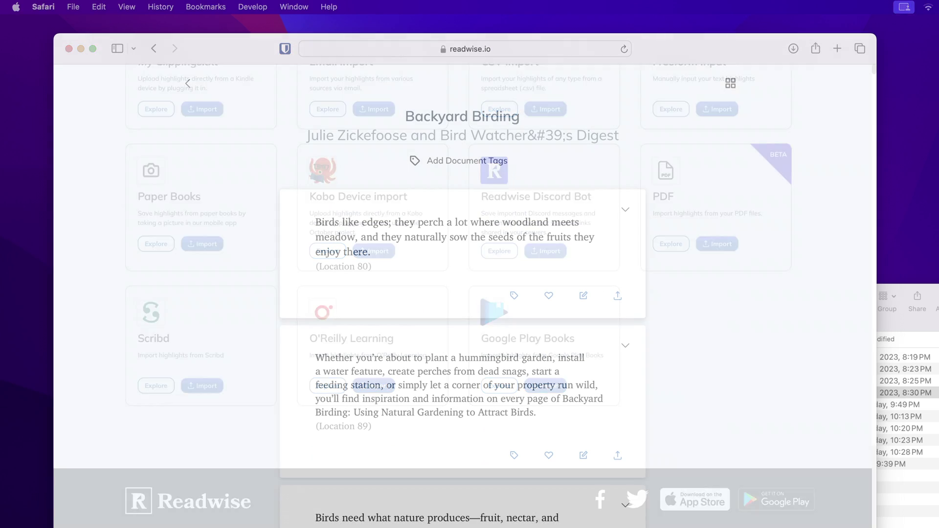
scroll(176, 201, down, 8)
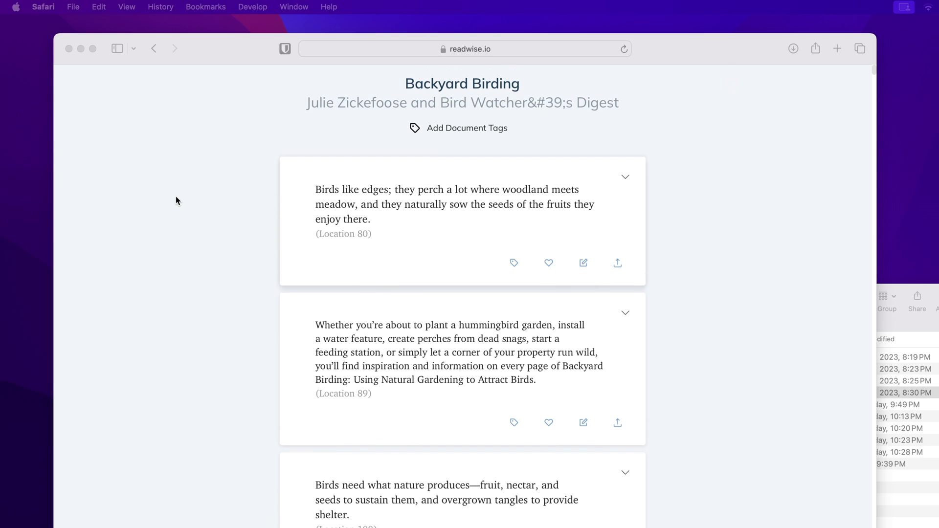
scroll(176, 197, down, 10)
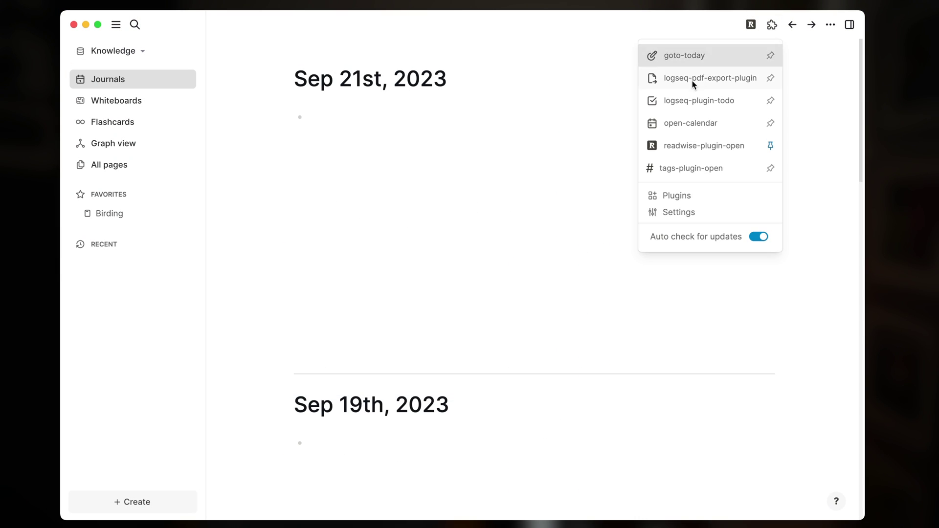
- Open the installed plugins list and view the Readwise Official Plugin details
click(676, 196)
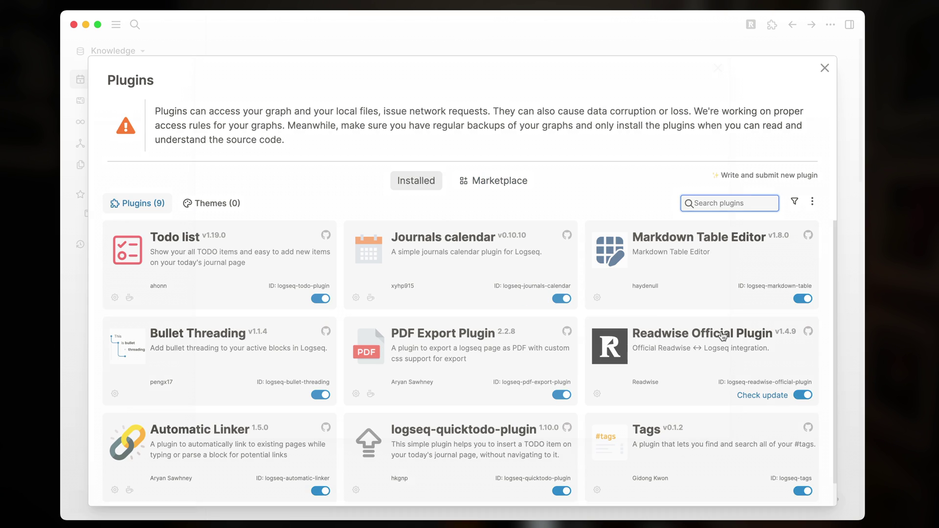
click(723, 336)
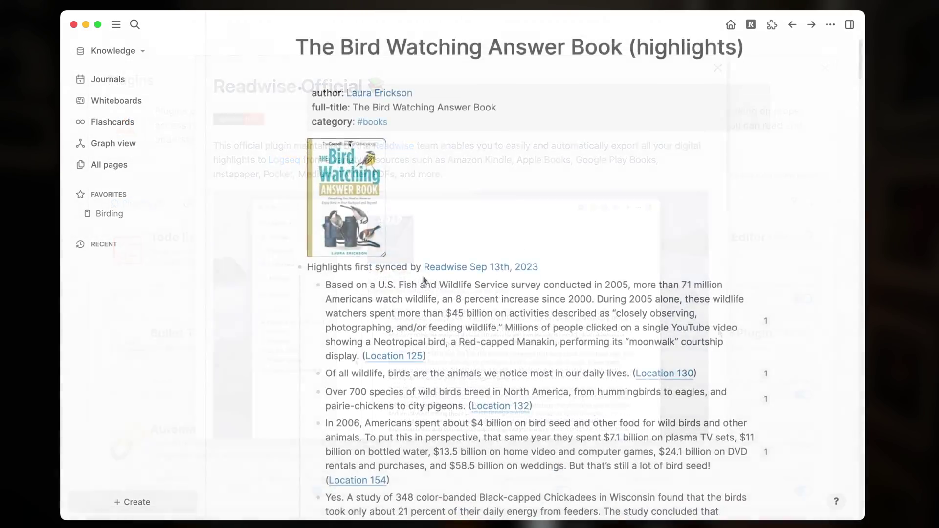
- Turn 'Pine Warblers' in the synced highlight into a [[Pine Warblers]] page link
scroll(424, 280, down, 20)
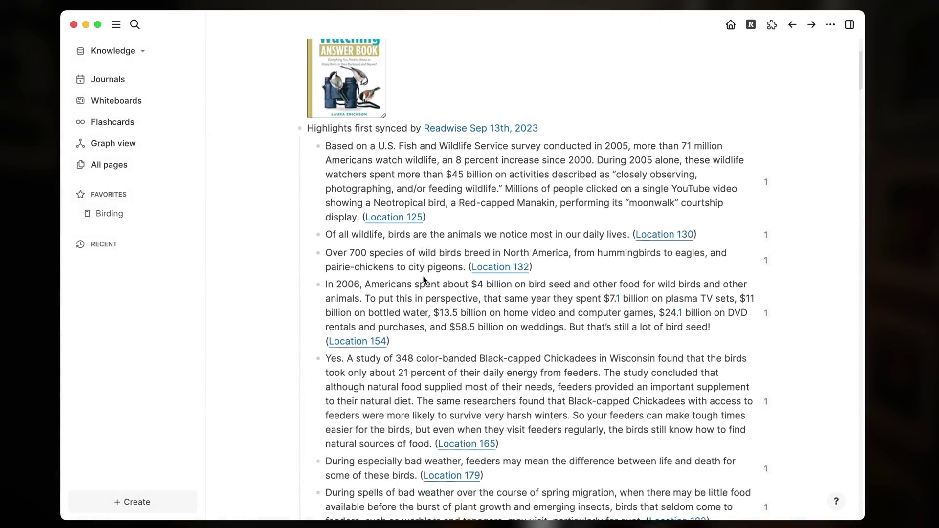
scroll(424, 277, up, 20)
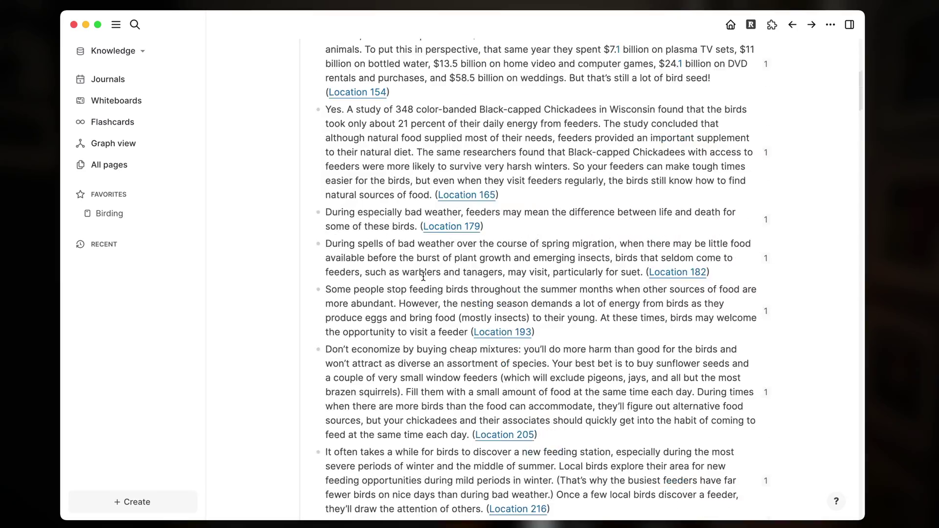
scroll(423, 276, up, 5)
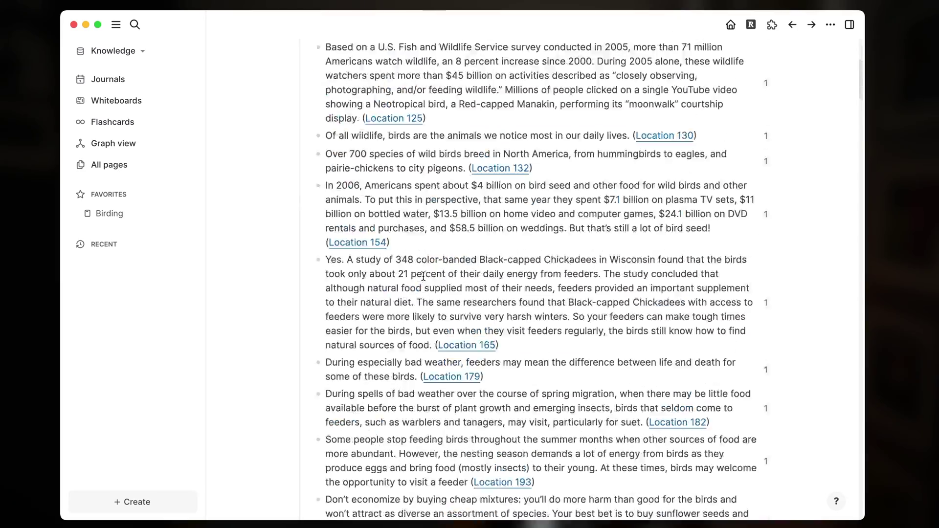
scroll(424, 276, down, 3)
scroll(540, 173, down, 10)
drag(326, 254, 386, 254)
text([[)
key(Escape)
scroll(538, 278, down, 5)
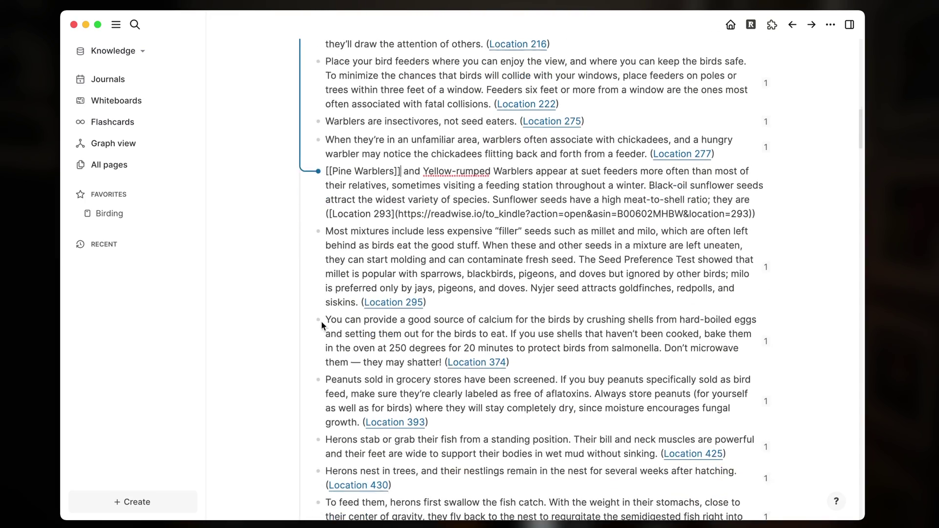
scroll(586, 361, up, 15)
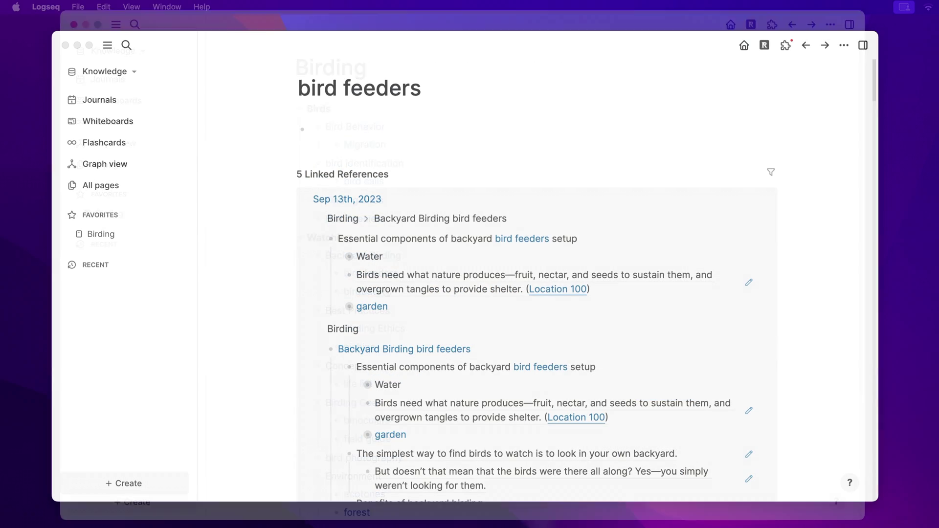
- Copy the 'Benefits of backyard birding' block reference and paste it into bird feeders' empty first block
scroll(474, 137, down, 5)
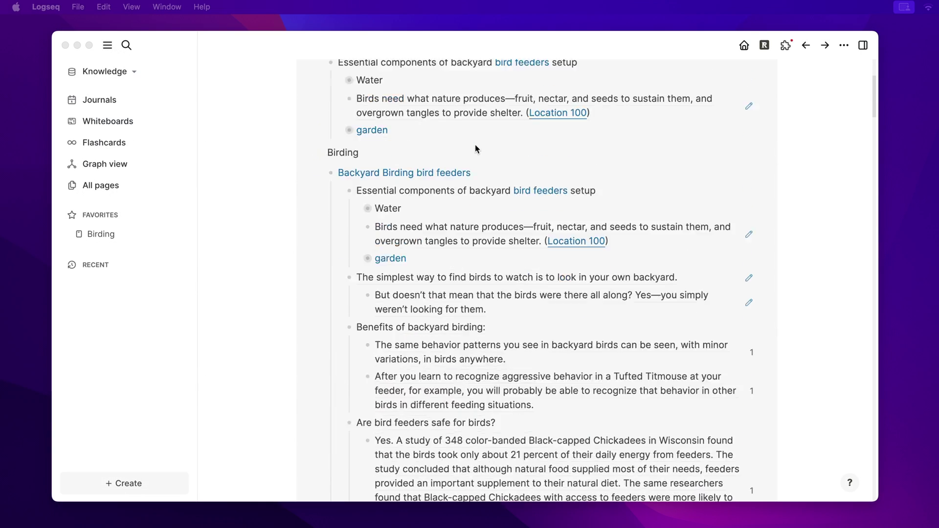
right_click(350, 241)
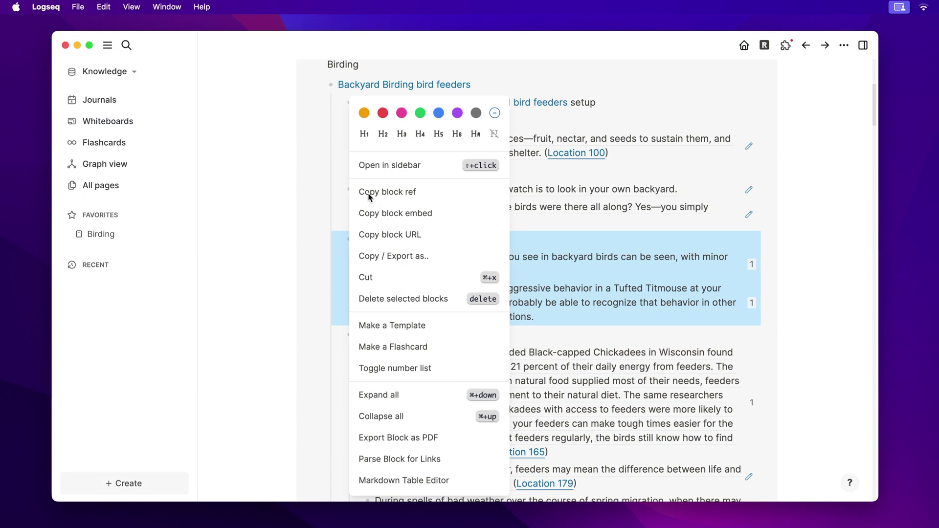
click(369, 194)
scroll(345, 133, up, 5)
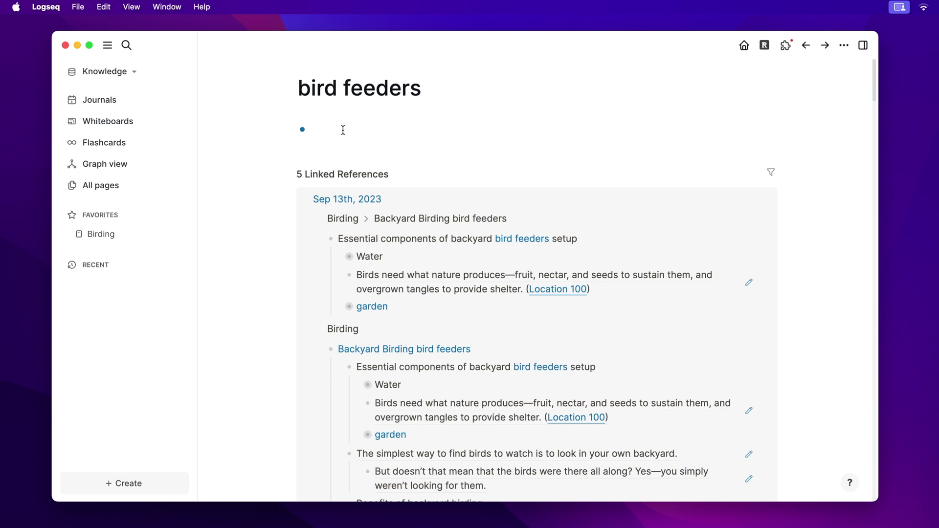
click(343, 130)
key(super+v)
key(Return)
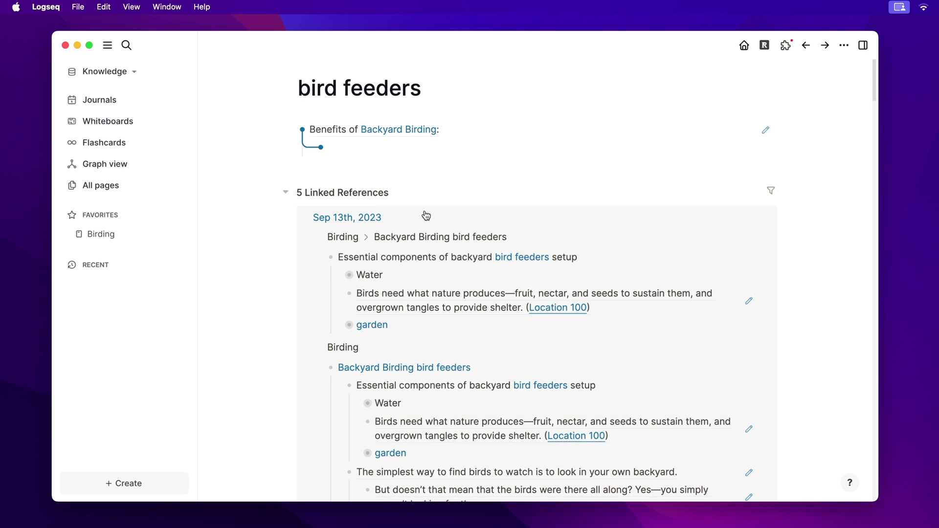